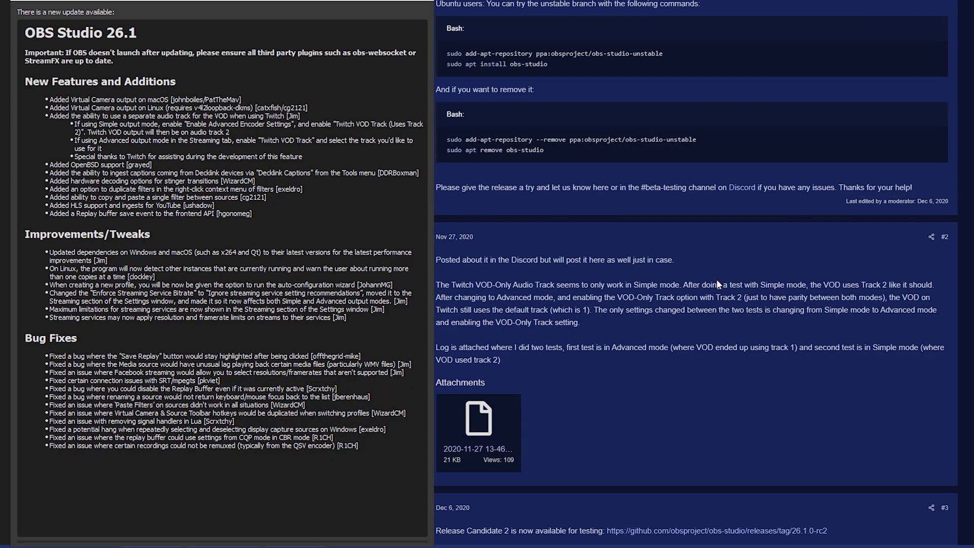
Step: Highlight post #1's feature list, from 'Native virtual camera' to 'for it.'
scroll(717, 279, "up", 8)
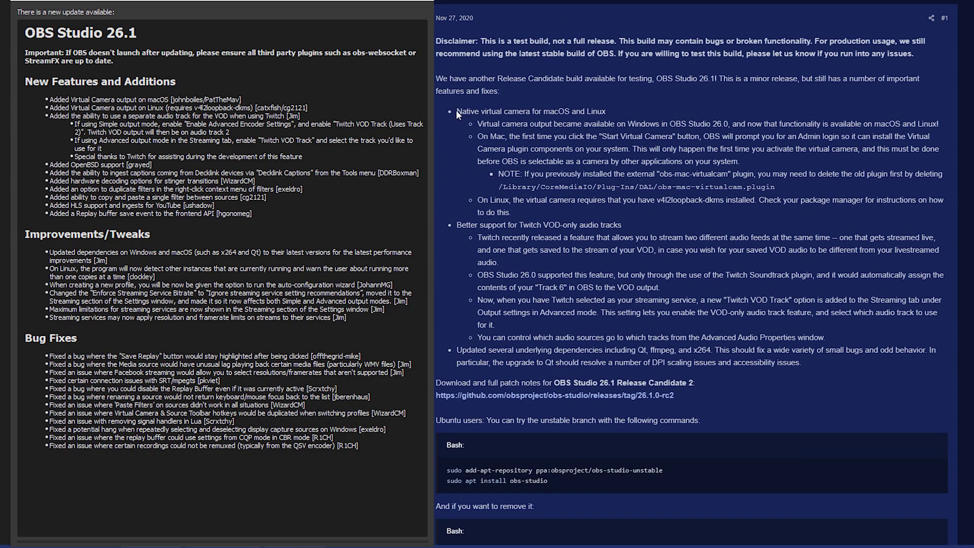
left_click_drag(455, 110, 832, 332)
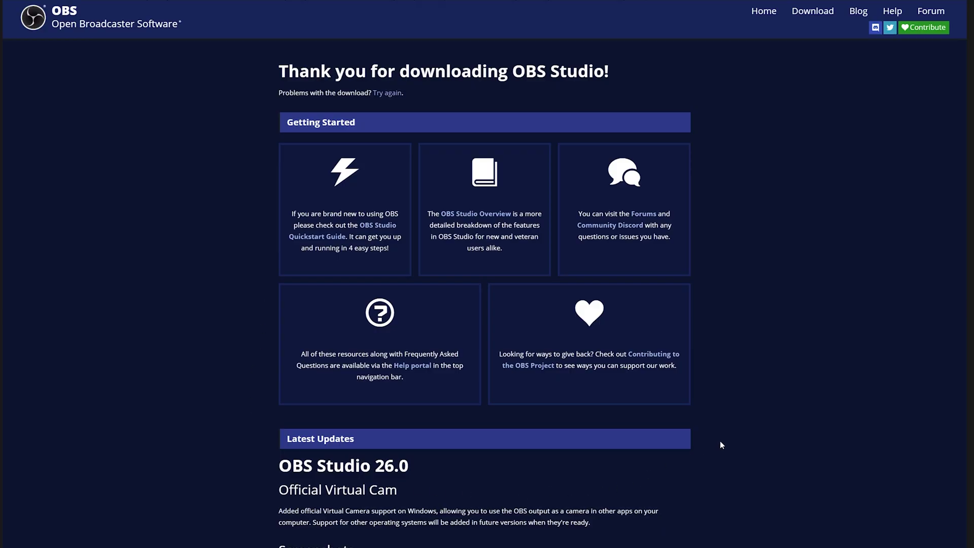
Step: Scroll through the OBS download thank-you page
scroll(741, 385, "down", 2)
scroll(751, 380, "up", 2)
scroll(748, 398, "down", 6)
scroll(744, 394, "up", 6)
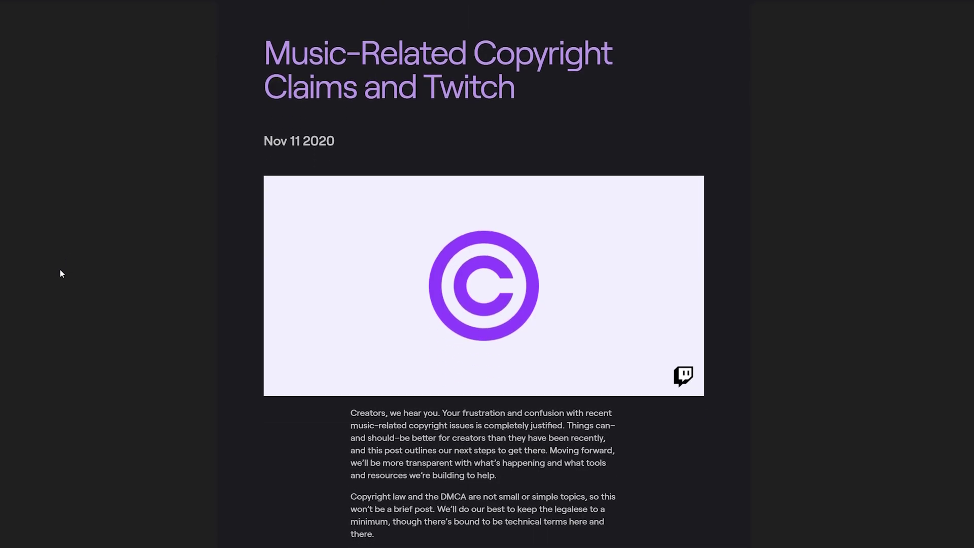
Step: Highlight the 'Most importantly…' paragraph advising streamers against playing recorded music
scroll(60, 270, "down", 2)
scroll(56, 267, "down", 2)
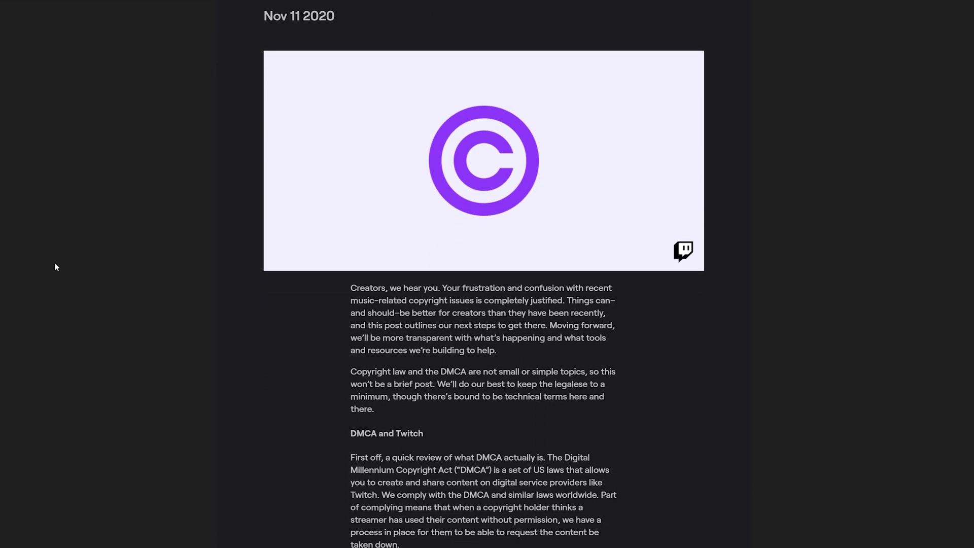
scroll(35, 234, "down", 6)
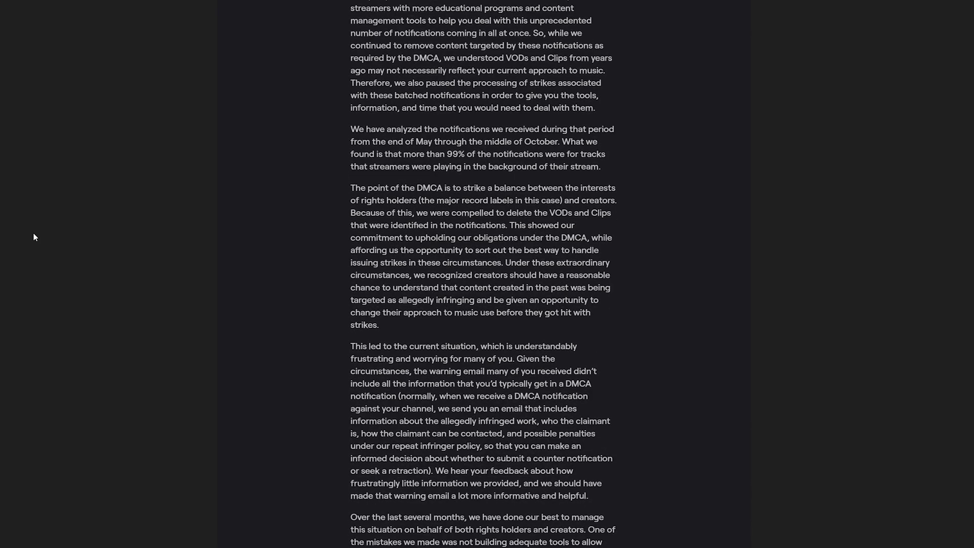
scroll(34, 234, "down", 8)
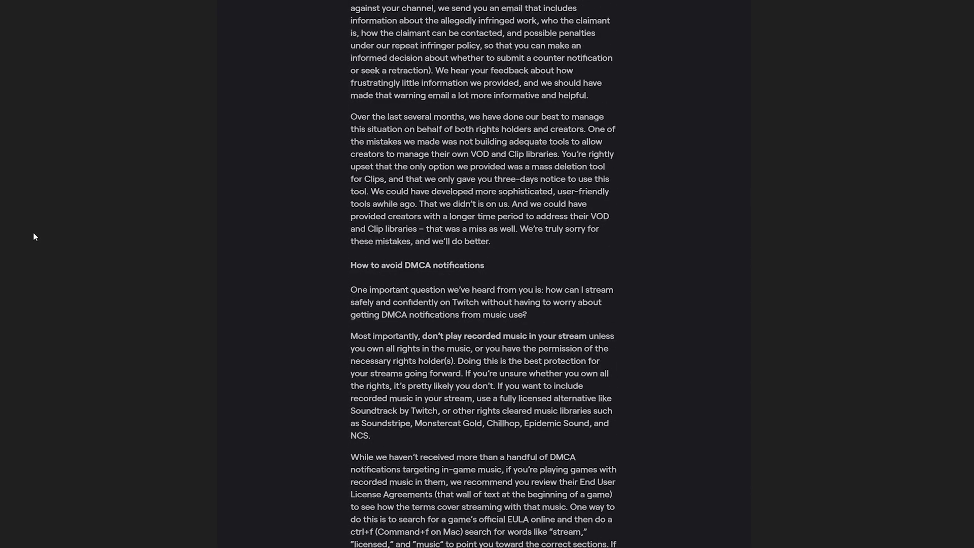
scroll(35, 237, "down", 4)
scroll(34, 236, "down", 2)
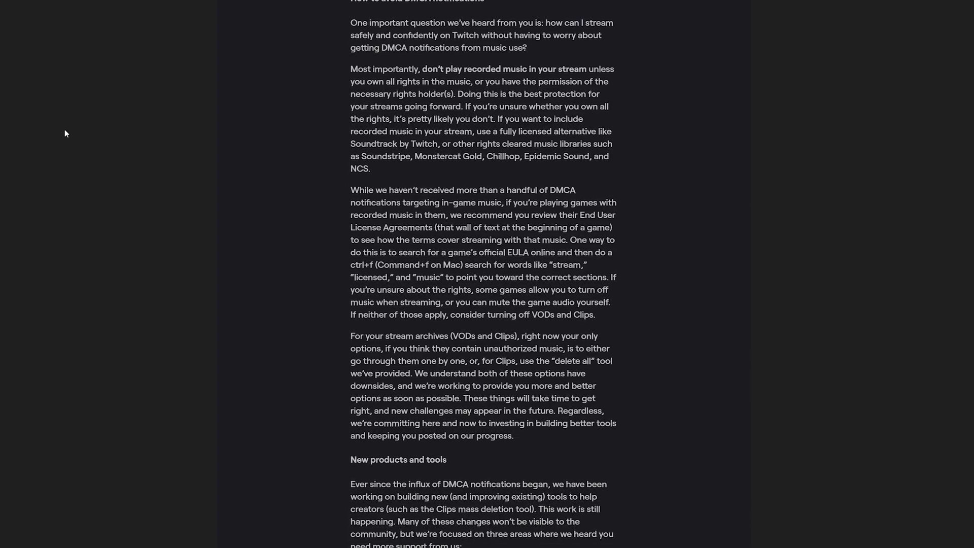
left_click_drag(333, 69, 645, 170)
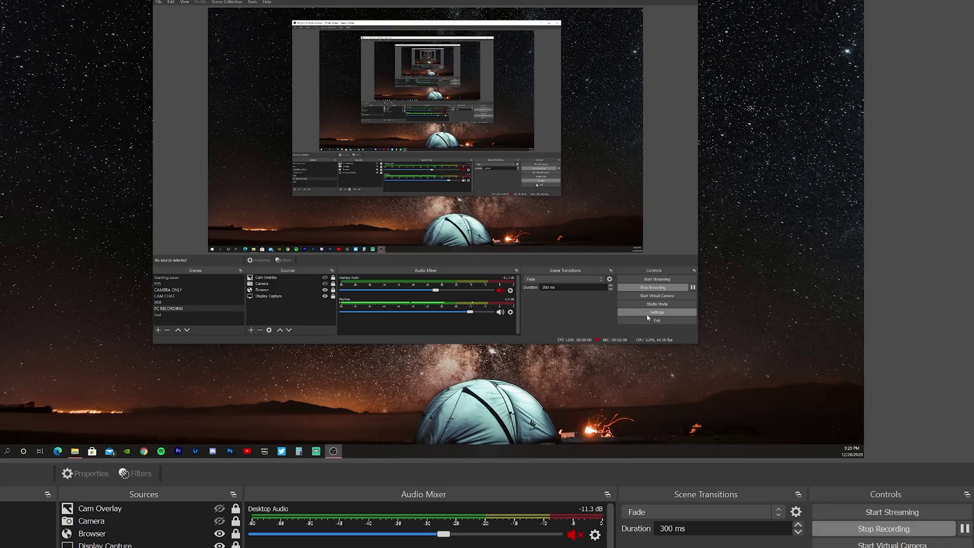
Step: Open OBS Settings and look through the General page options
left_click(745, 387)
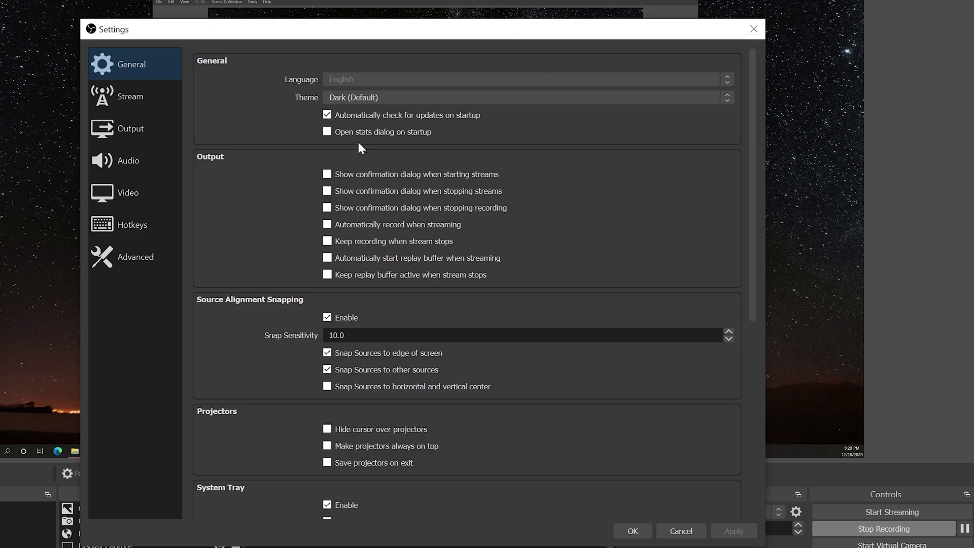
scroll(552, 277, "down", 5)
scroll(553, 277, "down", 2)
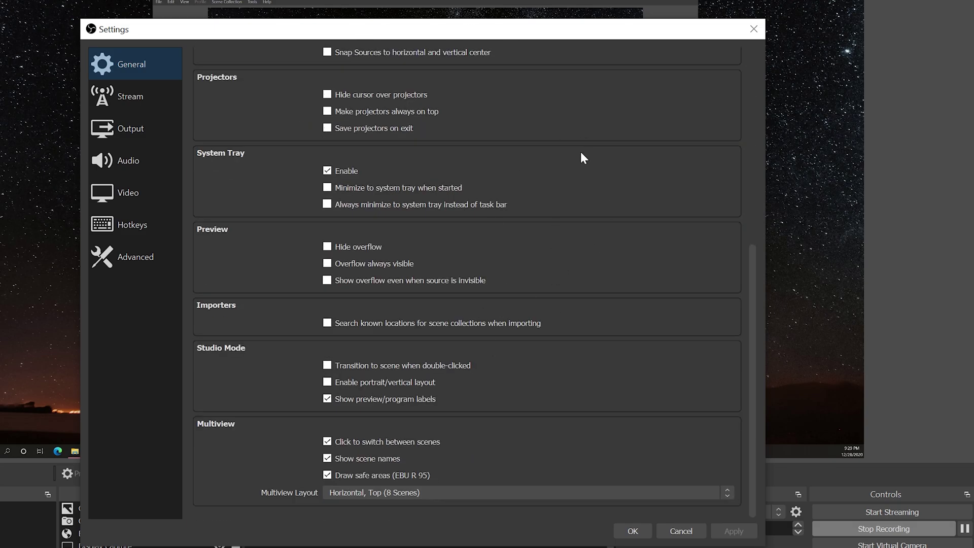
scroll(447, 344, "up", 7)
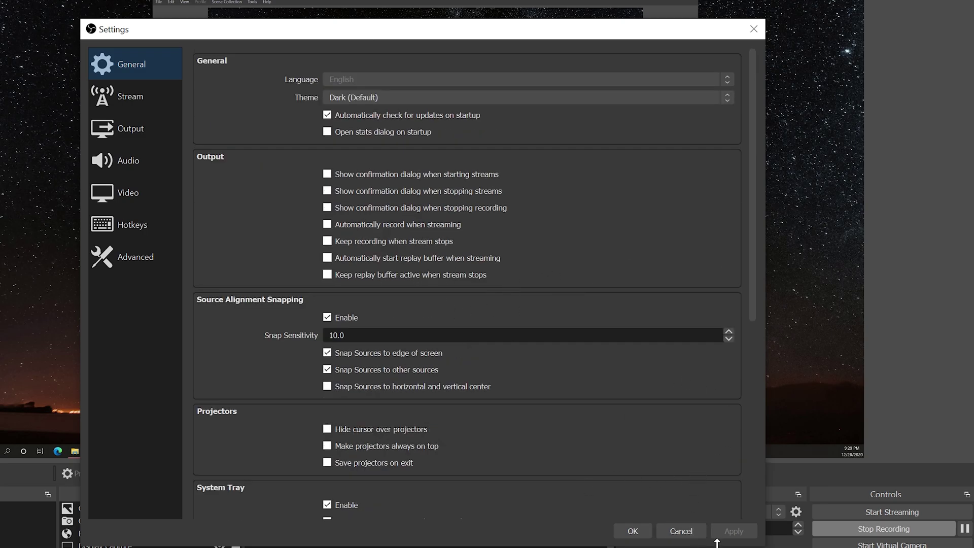
Step: Review the YouTube - RTMP stream settings and select the stream key, then go to Output
left_click(133, 97)
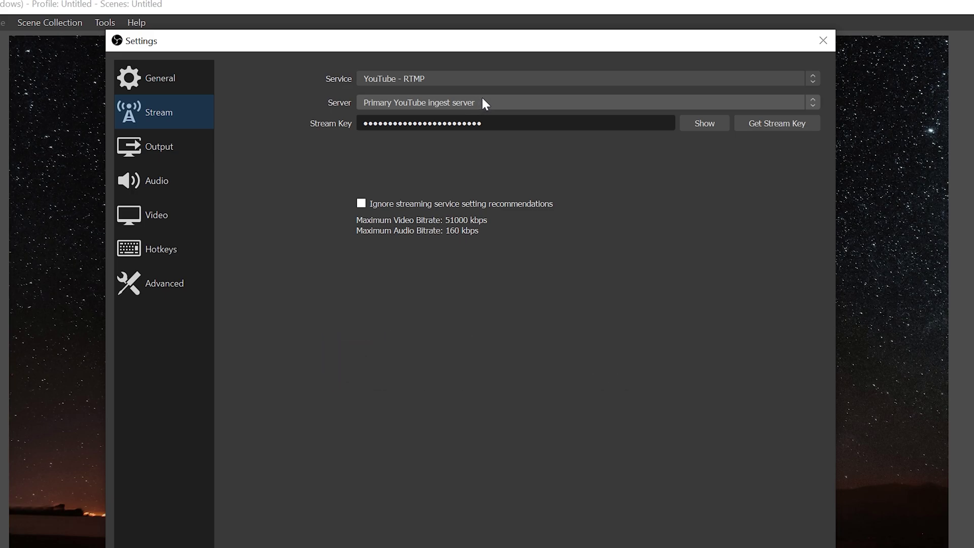
key("ctrl+a")
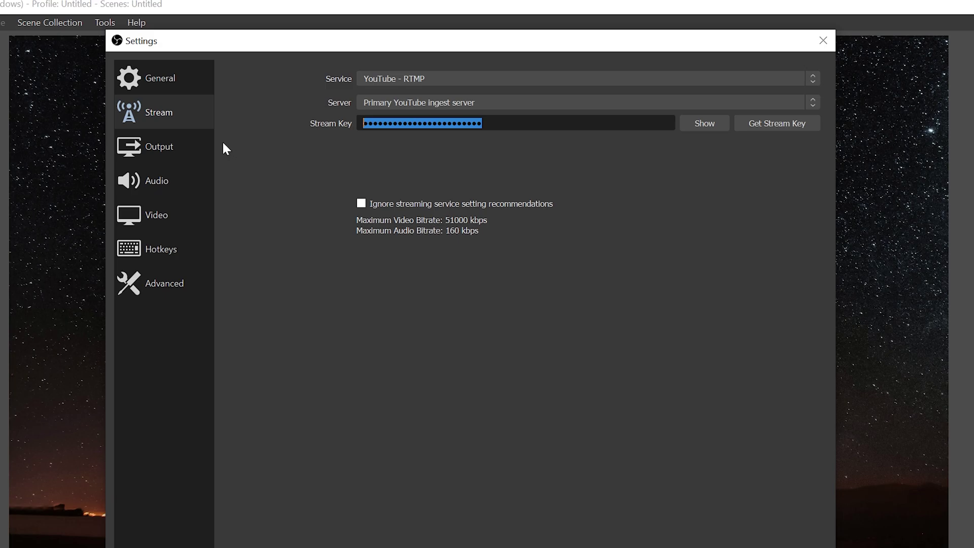
left_click(178, 153)
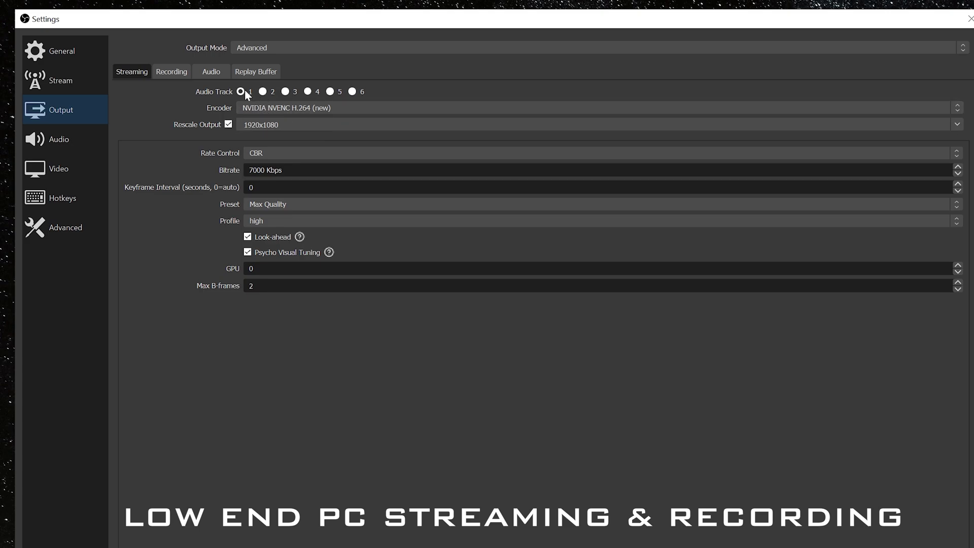
Step: Review the available encoders on the Output > Streaming tab
left_click(315, 109)
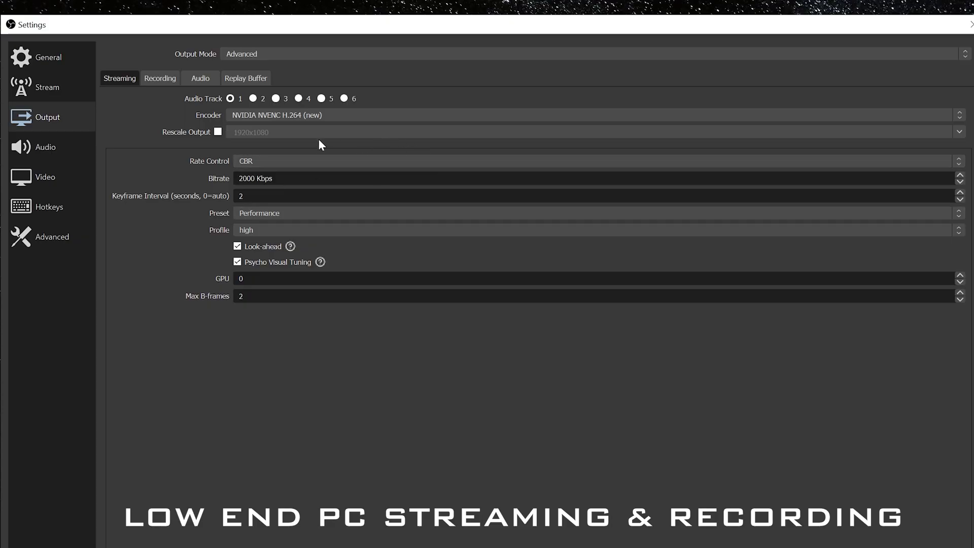
Step: Confirm streaming keeps CBR rate control, the Performance preset and the high profile
left_click(327, 165)
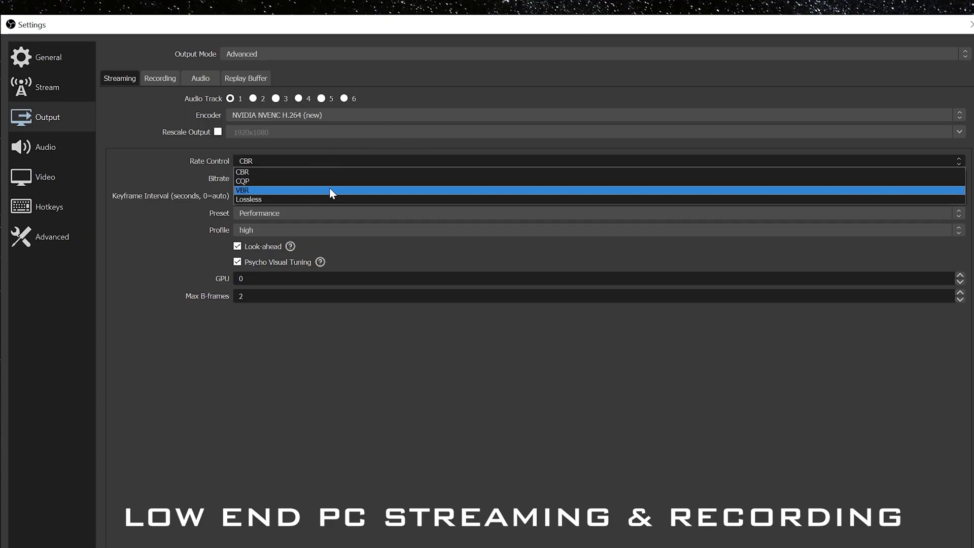
left_click(333, 169)
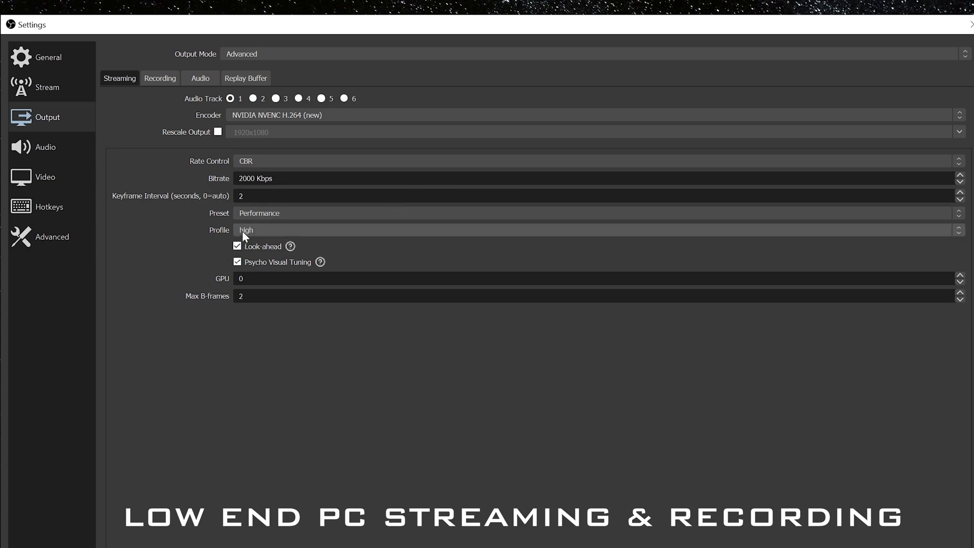
double_click(251, 196)
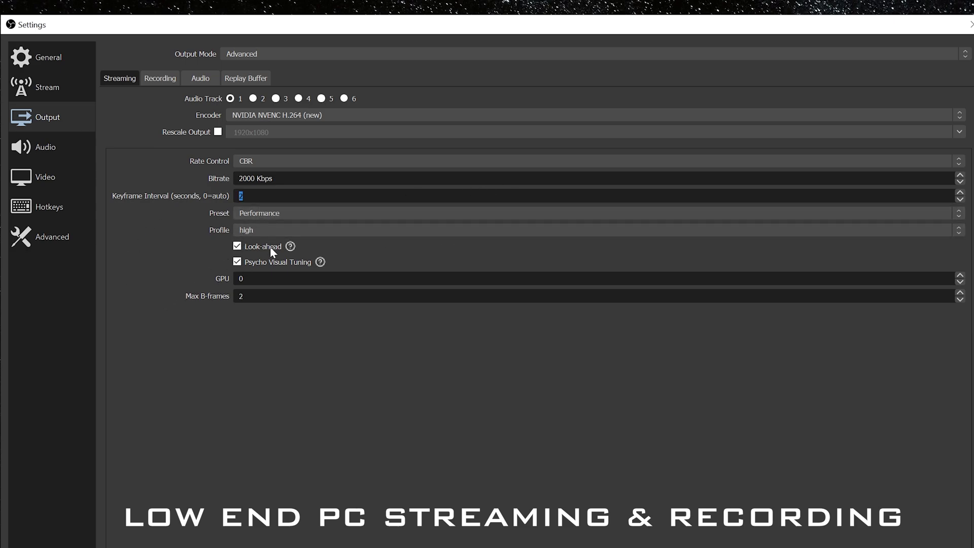
left_click(279, 213)
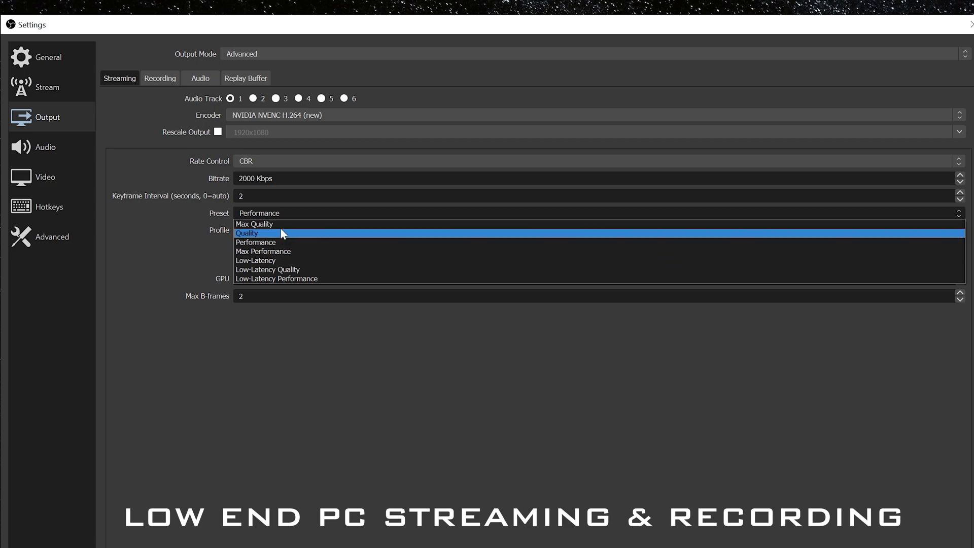
left_click(208, 223)
left_click(261, 230)
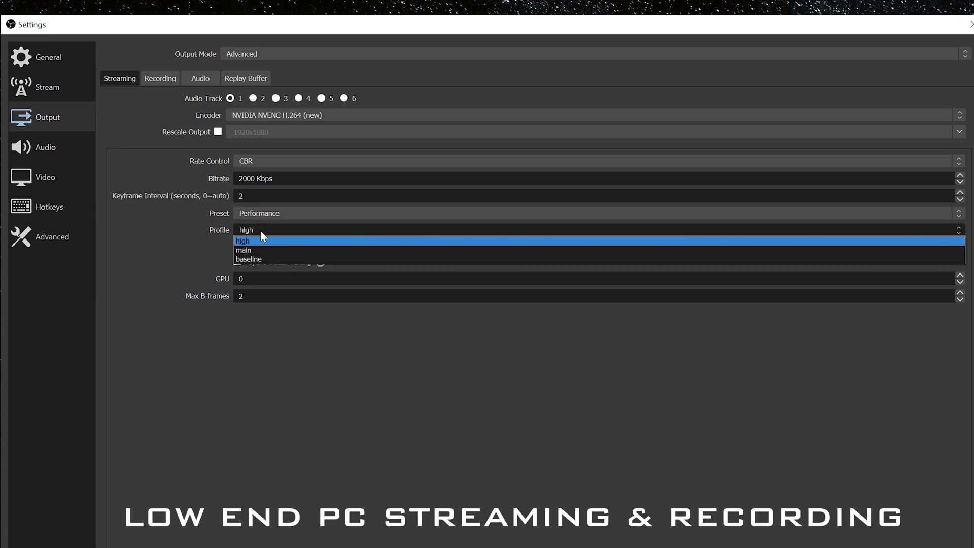
left_click(262, 242)
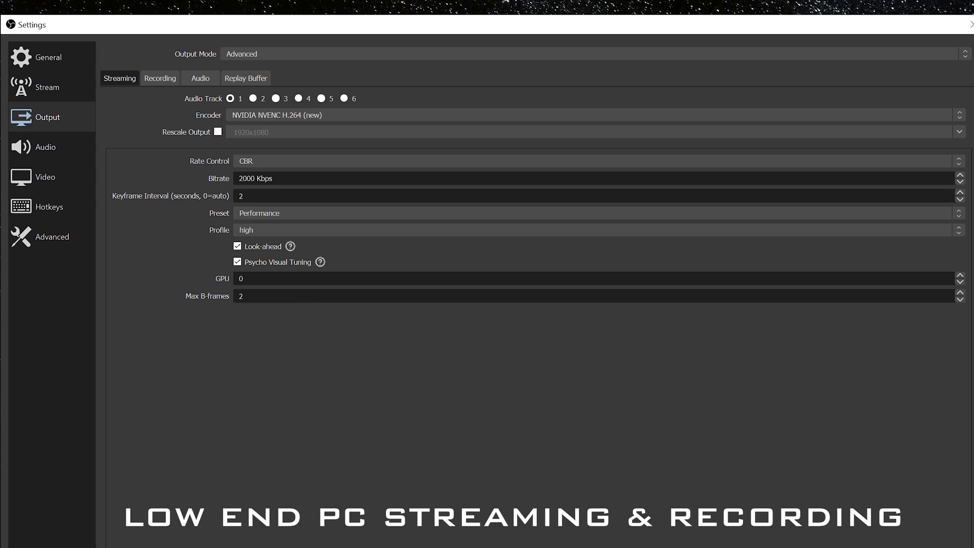
left_click(165, 78)
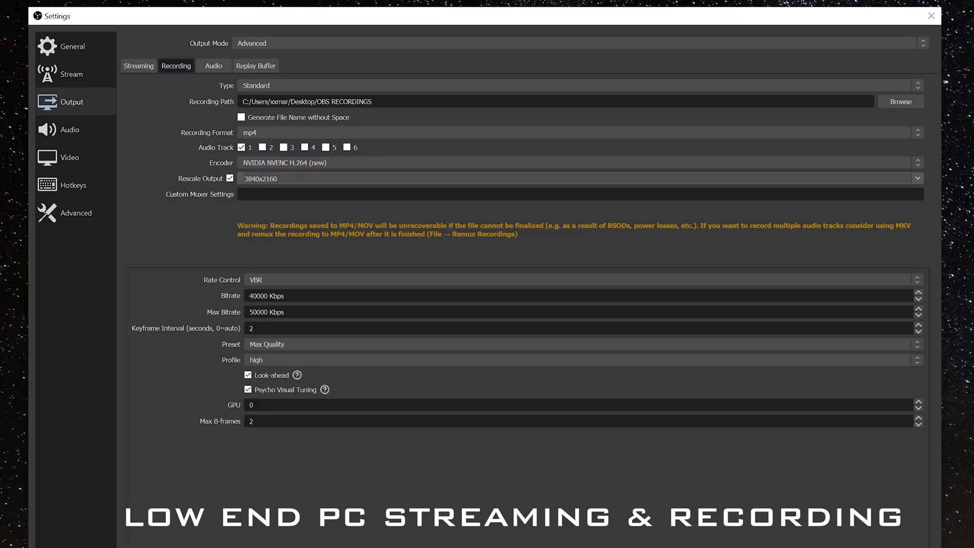
Step: Keep Advanced mode, Standard type and NVENC H.264 for recording, and turn off Rescale Output
left_click(318, 42)
left_click(308, 56)
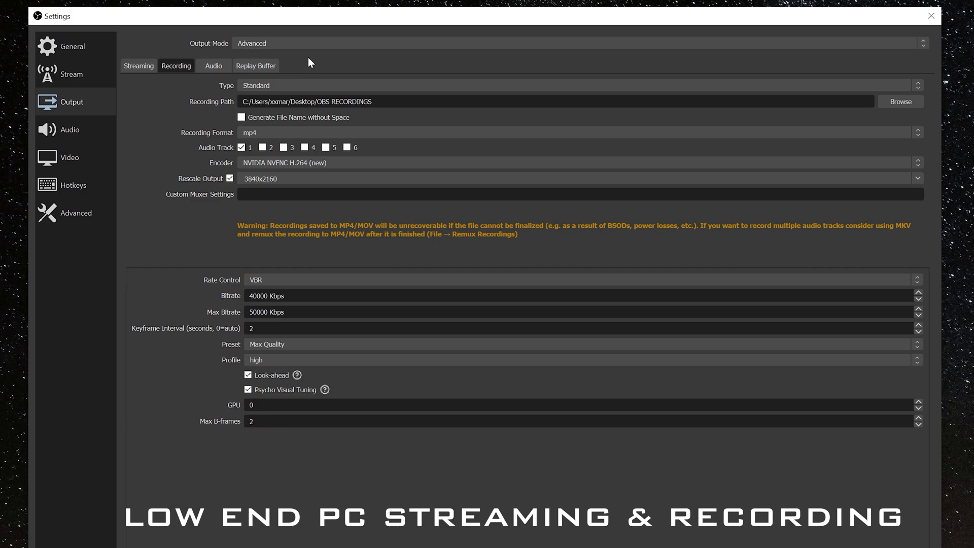
left_click(263, 86)
left_click(175, 98)
left_click_drag(373, 102, 156, 114)
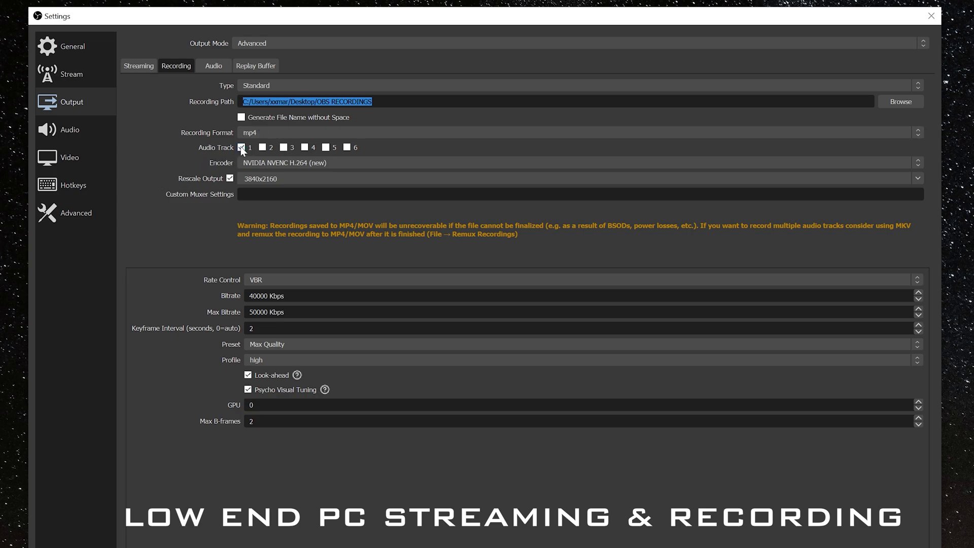
left_click(274, 163)
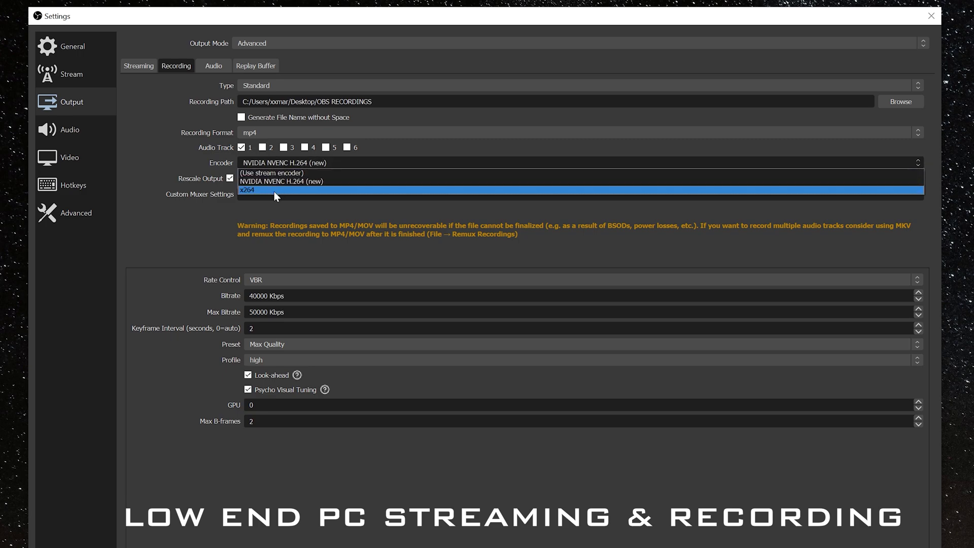
left_click(278, 180)
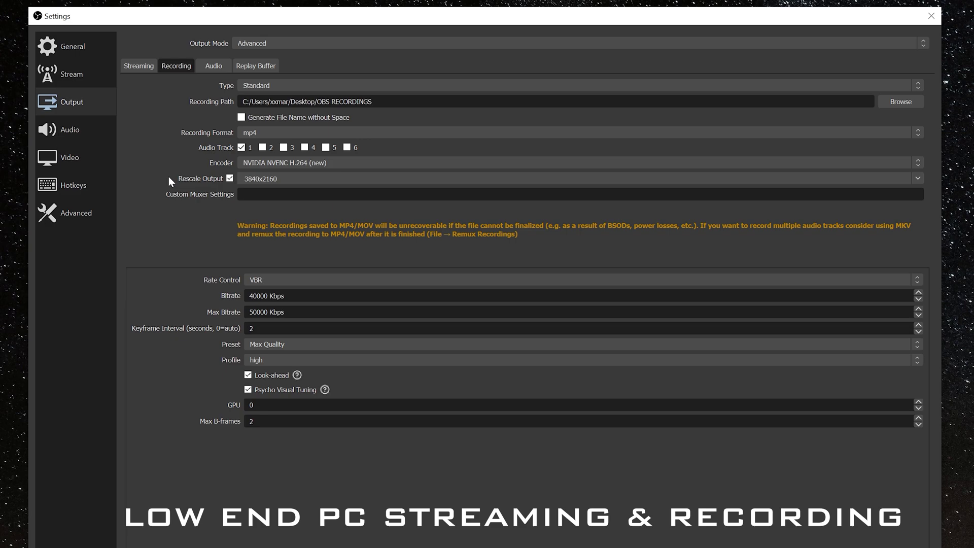
left_click(205, 179)
Step: Set the recording encoder preset to Performance
left_click(293, 343)
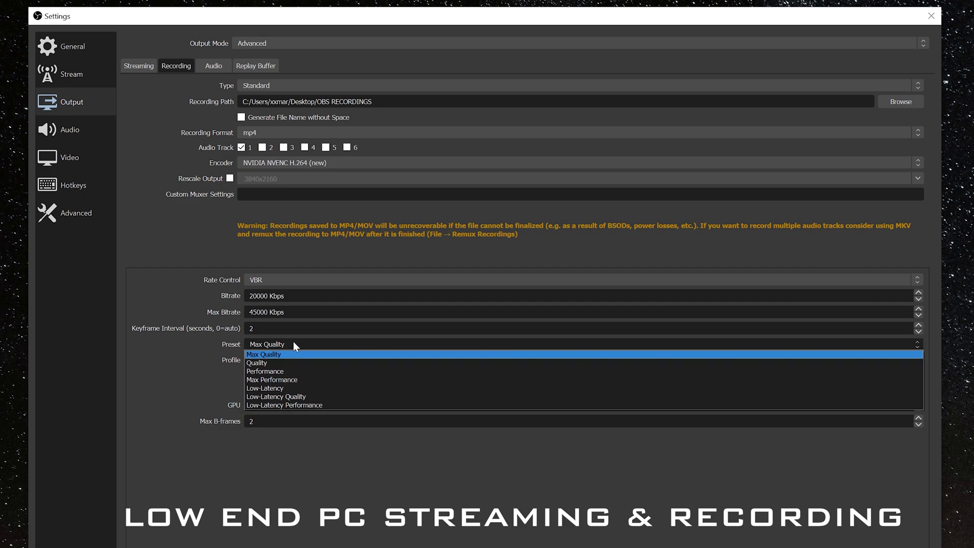
left_click(297, 372)
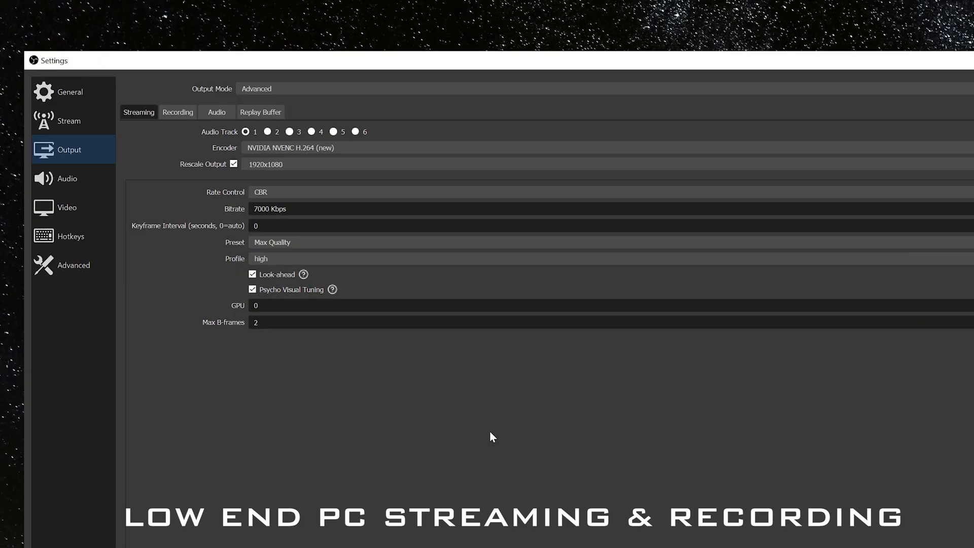
Step: In Video settings, keep the 3840x2160 base canvas resolution
left_click(69, 205)
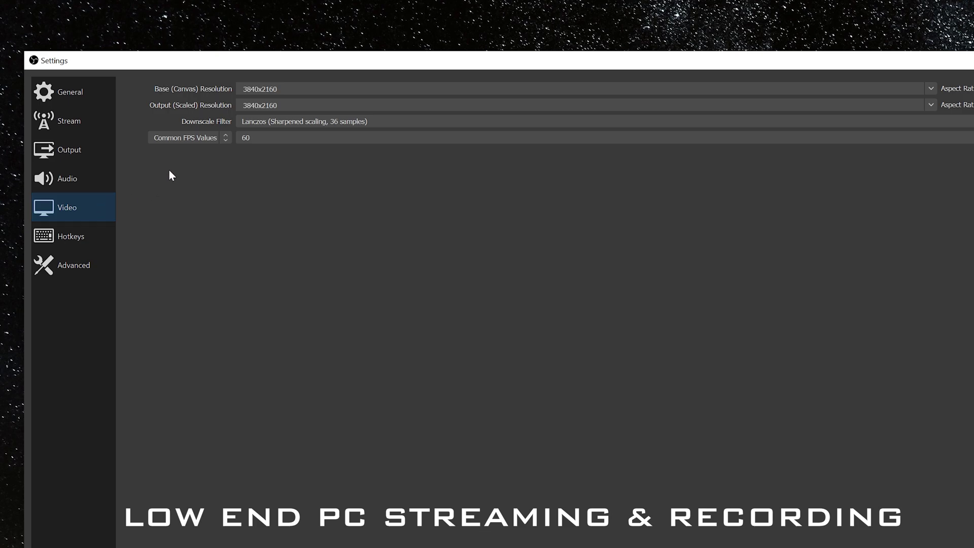
left_click(930, 89)
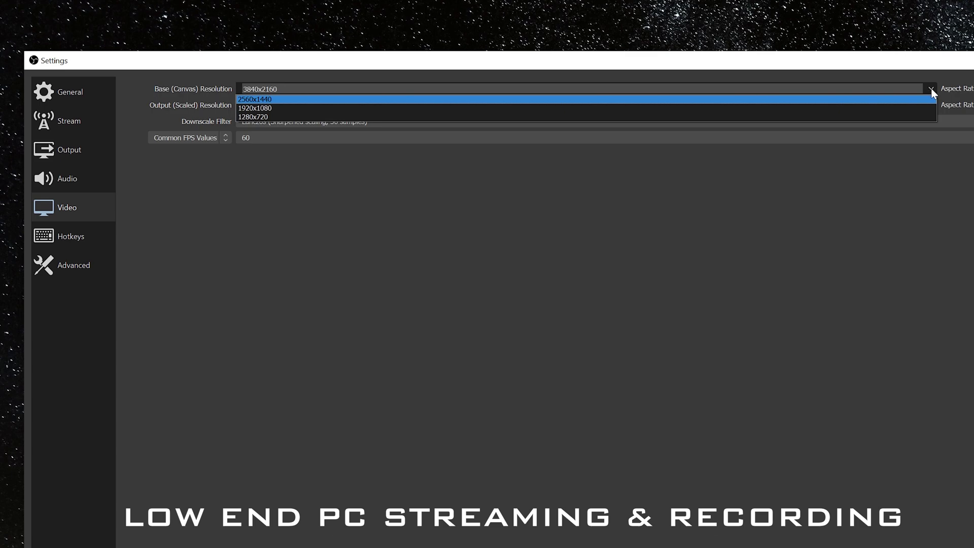
left_click(963, 212)
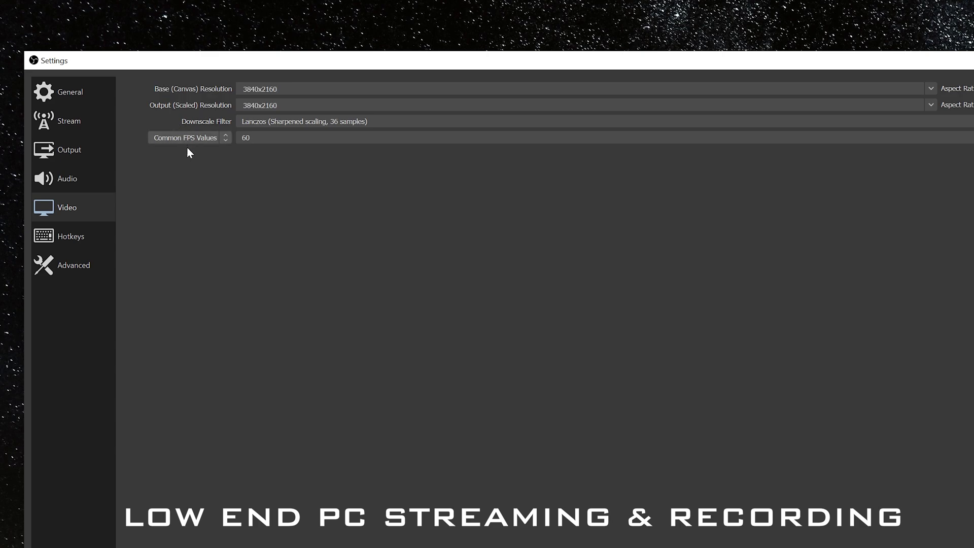
scroll(305, 106, "down", 5)
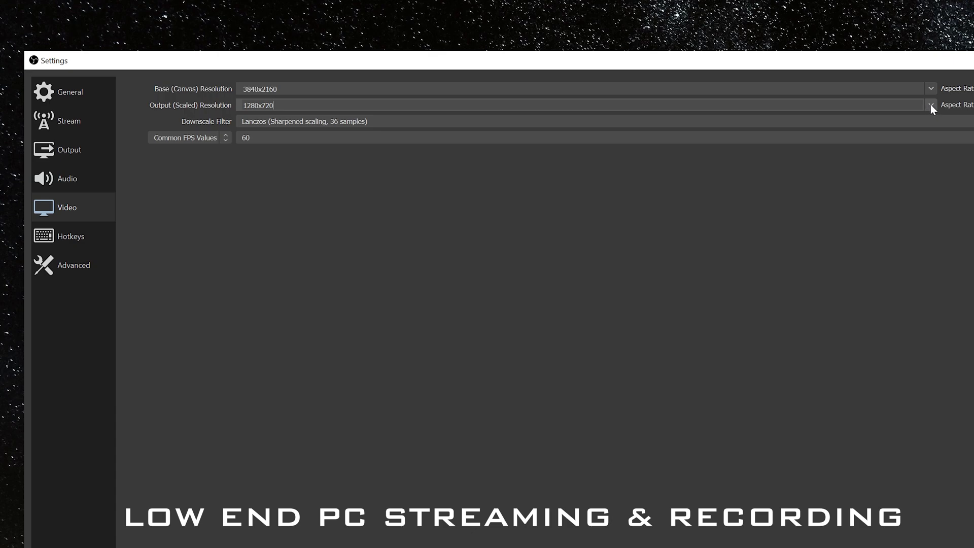
Step: Set the downscale filter to Bilinear and the common FPS value to 59.94
left_click(737, 123)
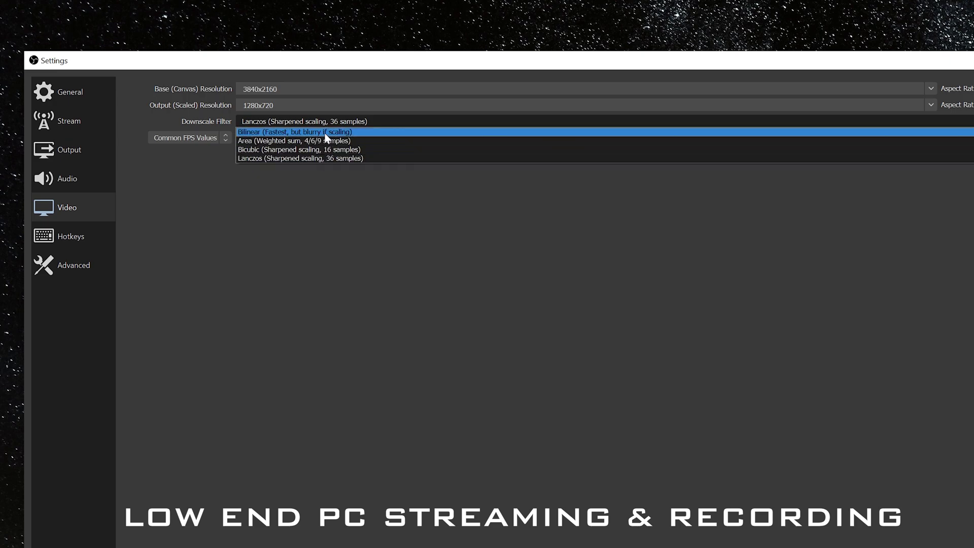
left_click(365, 131)
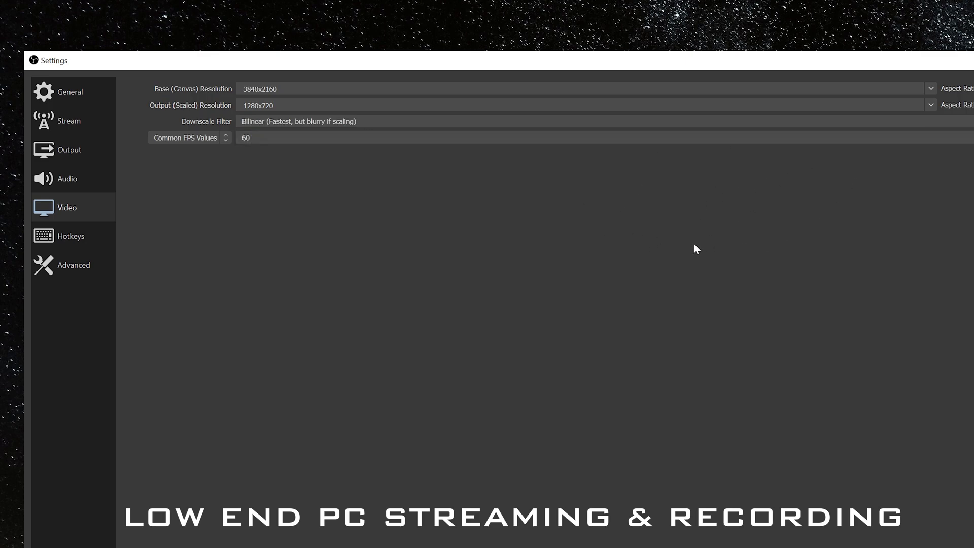
left_click(369, 124)
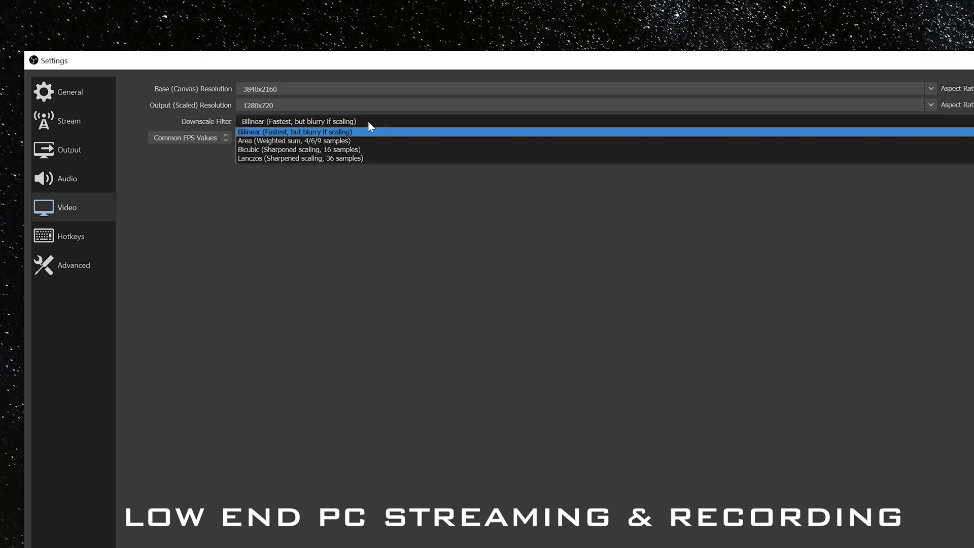
left_click(361, 132)
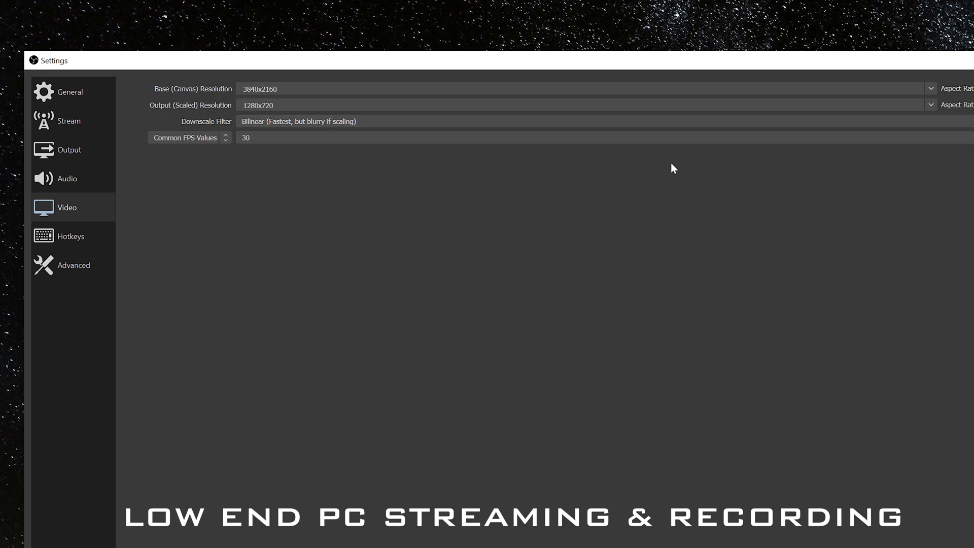
left_click(720, 138)
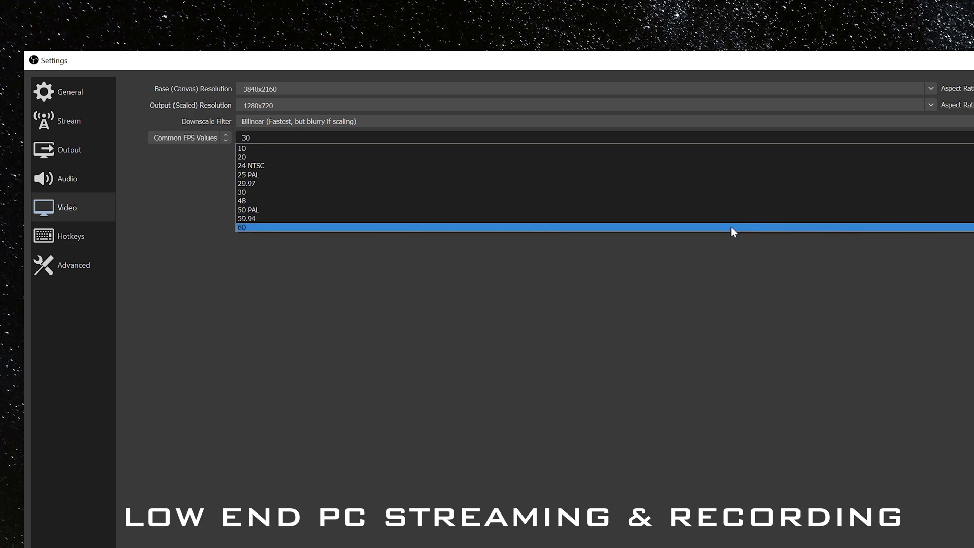
left_click(738, 218)
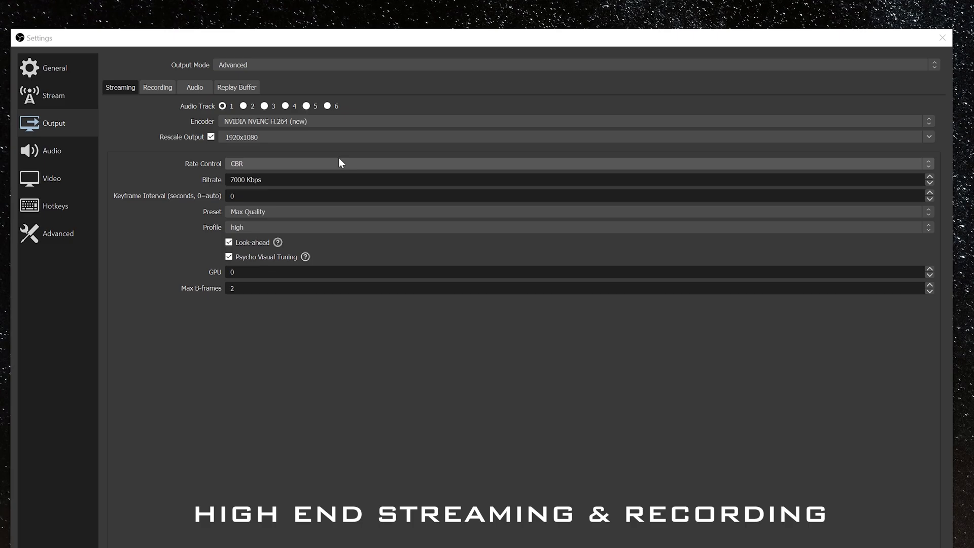
Step: Uncheck Rescale Output so the stream keeps its original resolution
left_click(211, 136)
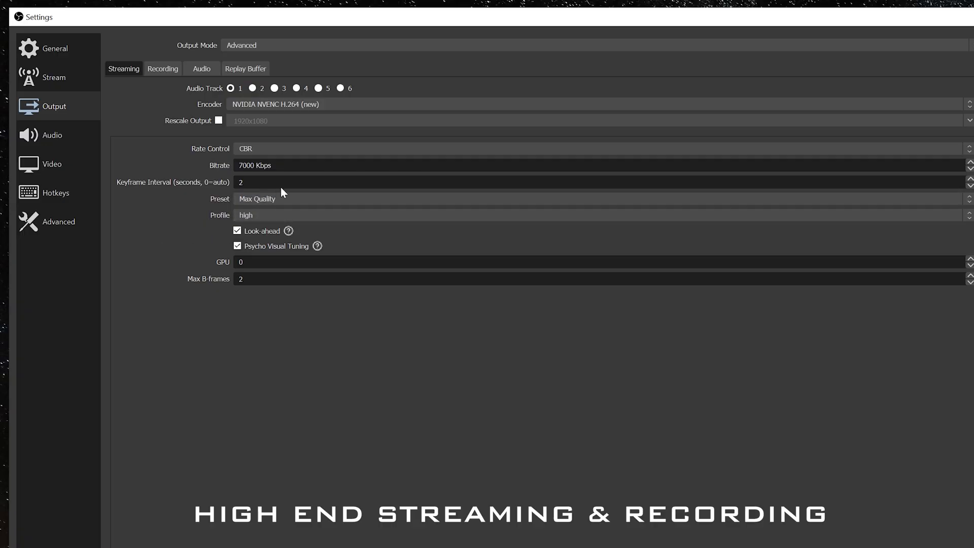
Step: Keep the streaming encoder preset at Max Quality and the profile at high
left_click(288, 202)
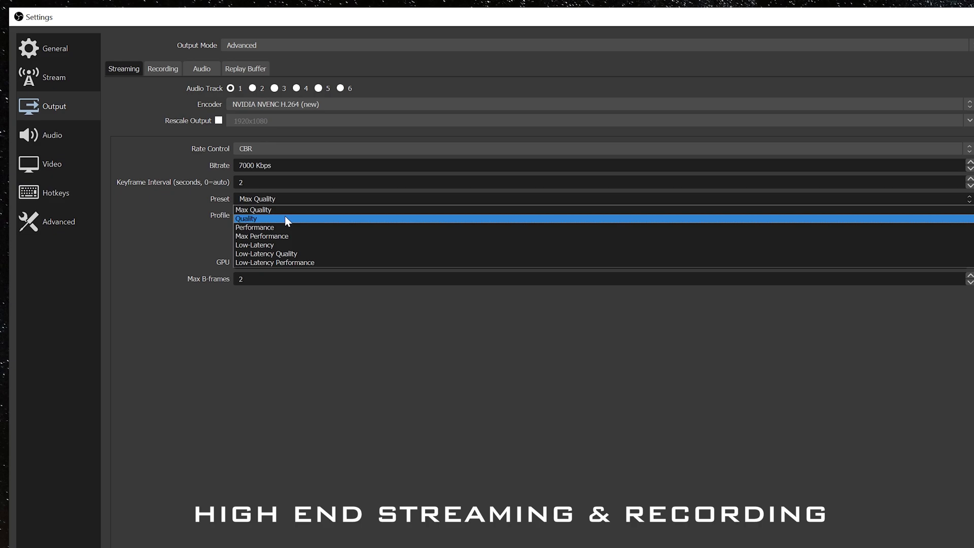
left_click(288, 209)
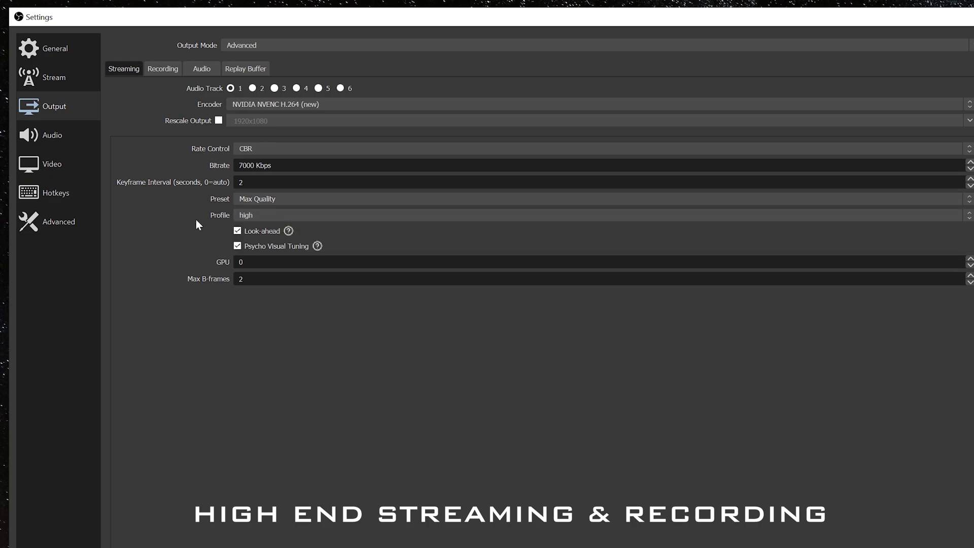
left_click(263, 211)
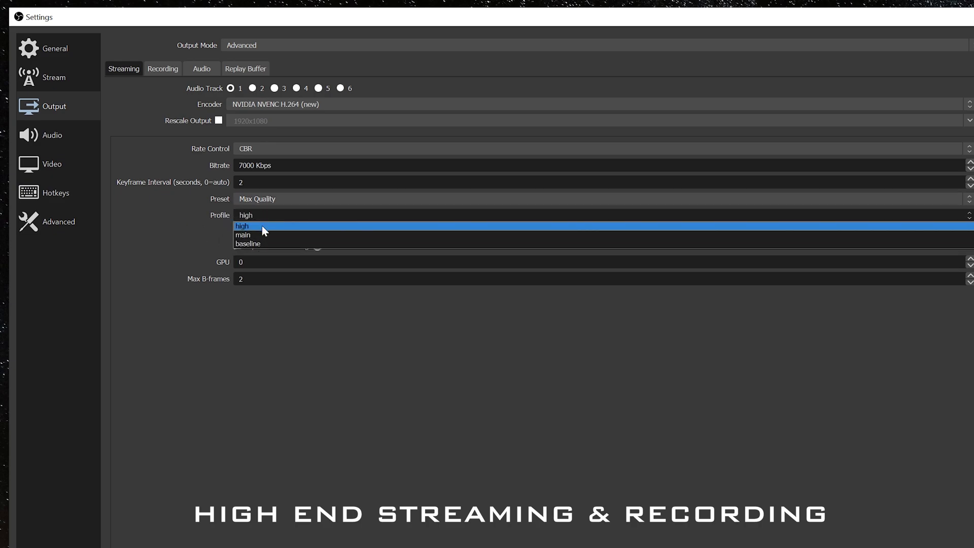
left_click(262, 224)
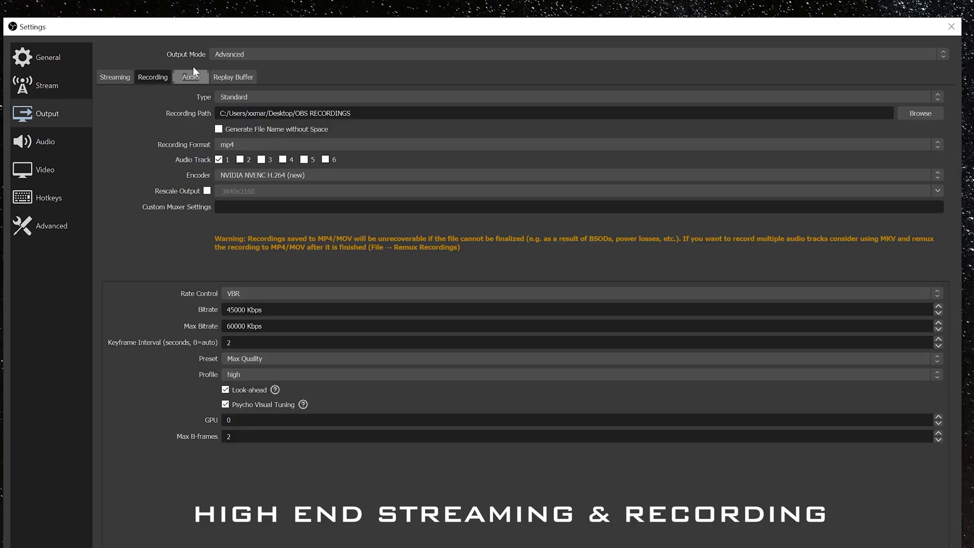
left_click(279, 59)
left_click(278, 69)
left_click(250, 98)
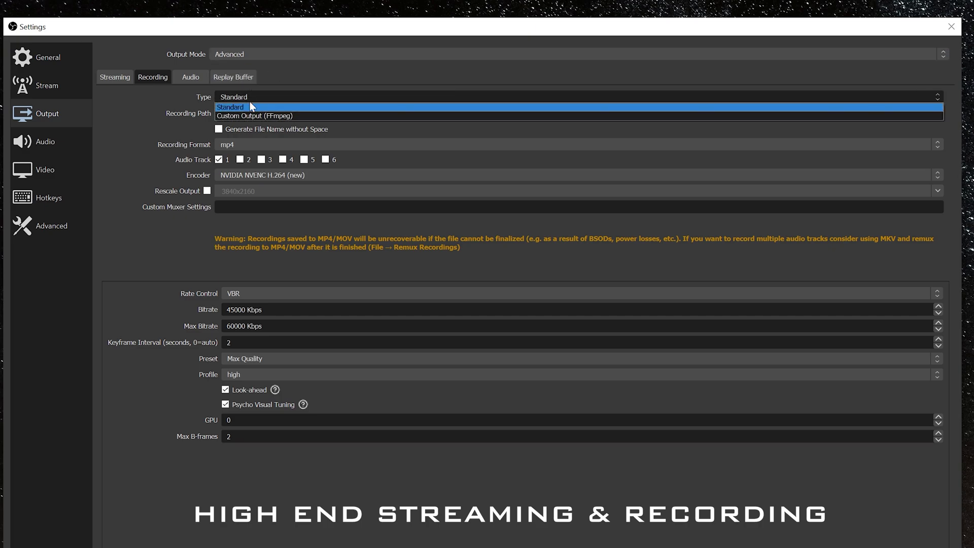
left_click(249, 100)
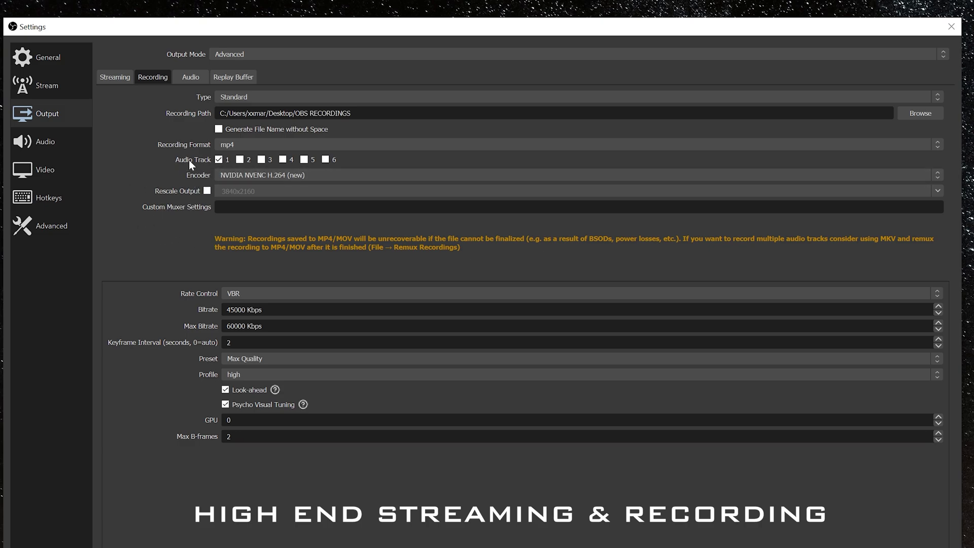
left_click(273, 172)
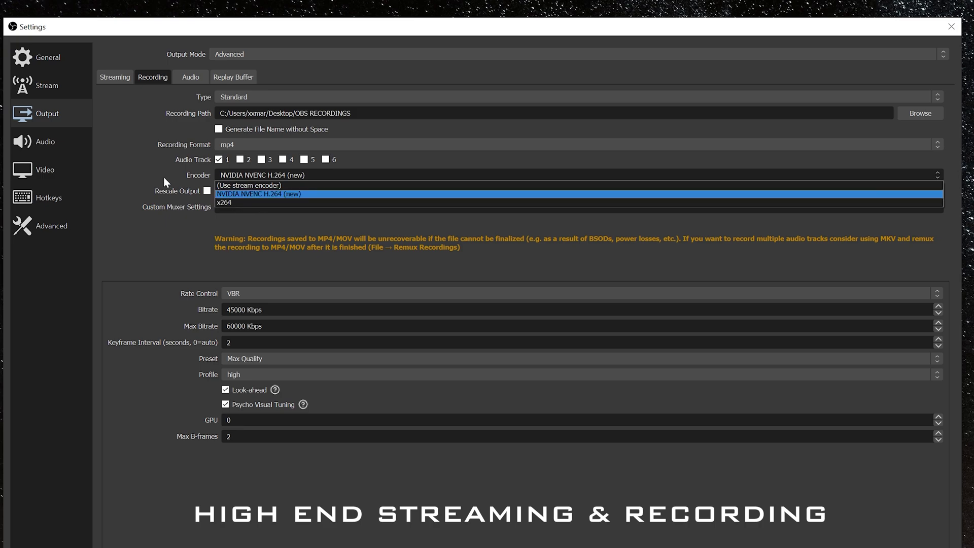
left_click(151, 176)
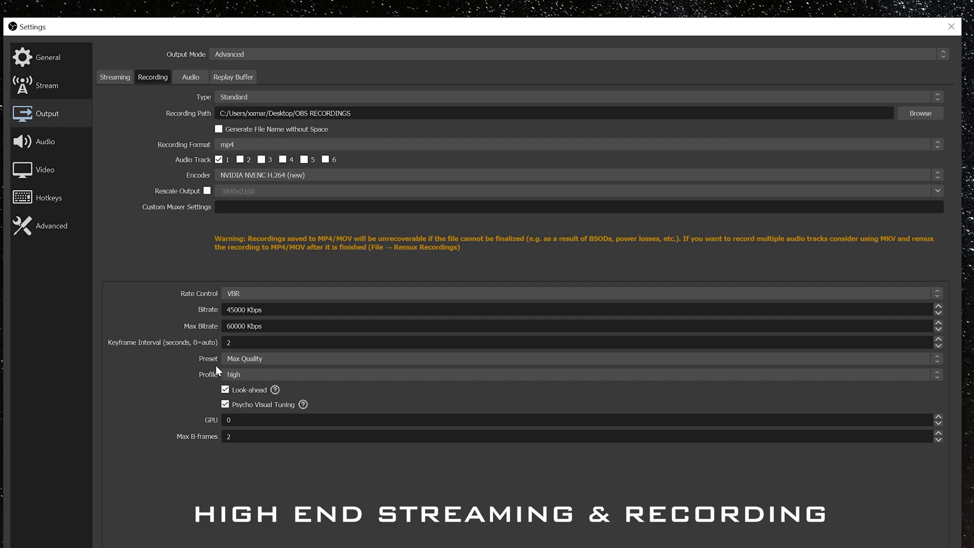
left_click(267, 356)
left_click(274, 370)
Step: In Video settings, set the downscale filter to Lanczos and the frame rate to 60 FPS
left_click(63, 170)
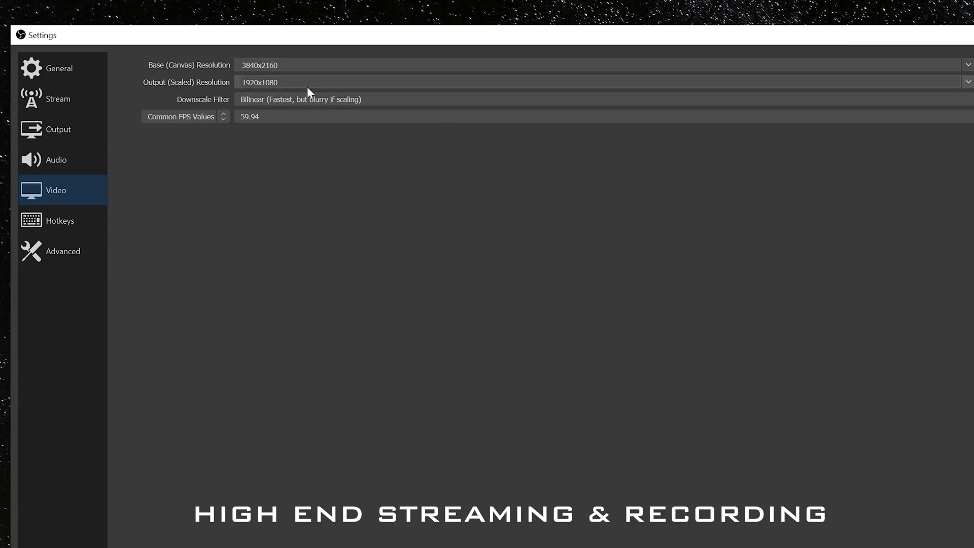
left_click(333, 99)
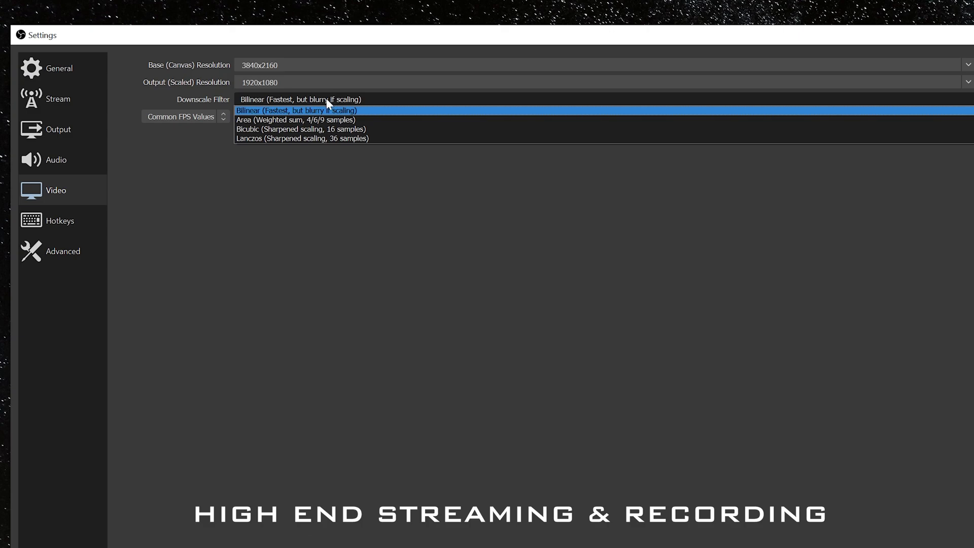
left_click(349, 137)
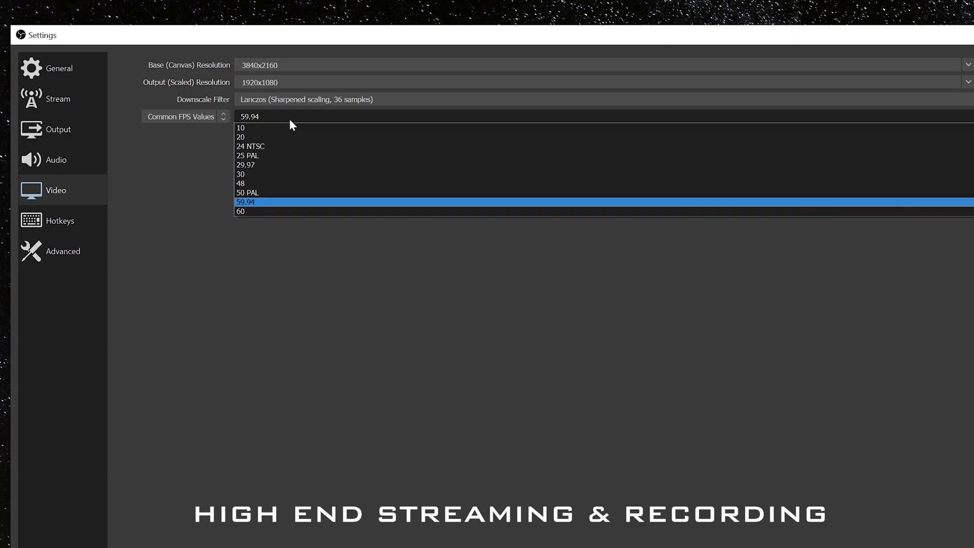
left_click(279, 200)
left_click(290, 121)
left_click(279, 211)
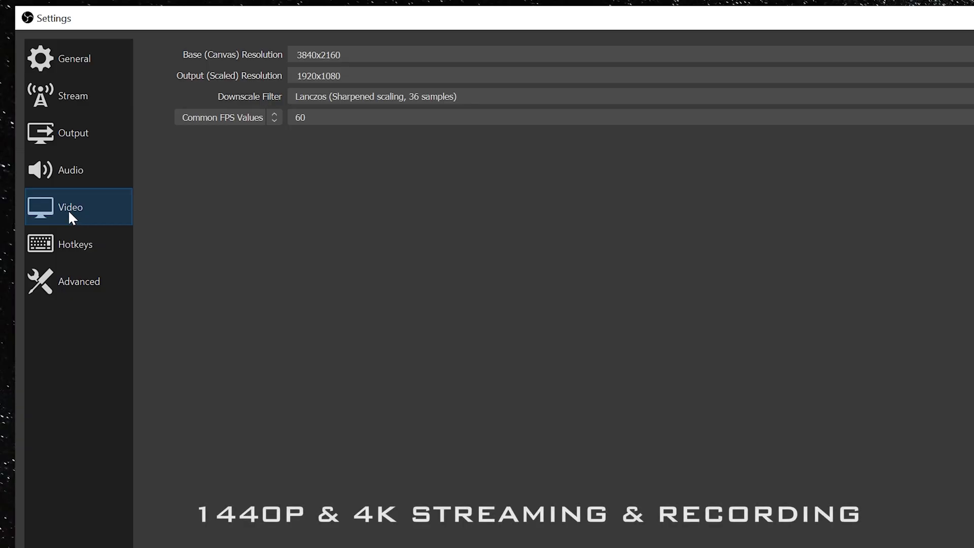
Step: In Output, keep VBR rate control with 25000 Kbps bitrate and 40000 Kbps max bitrate
left_click(92, 143)
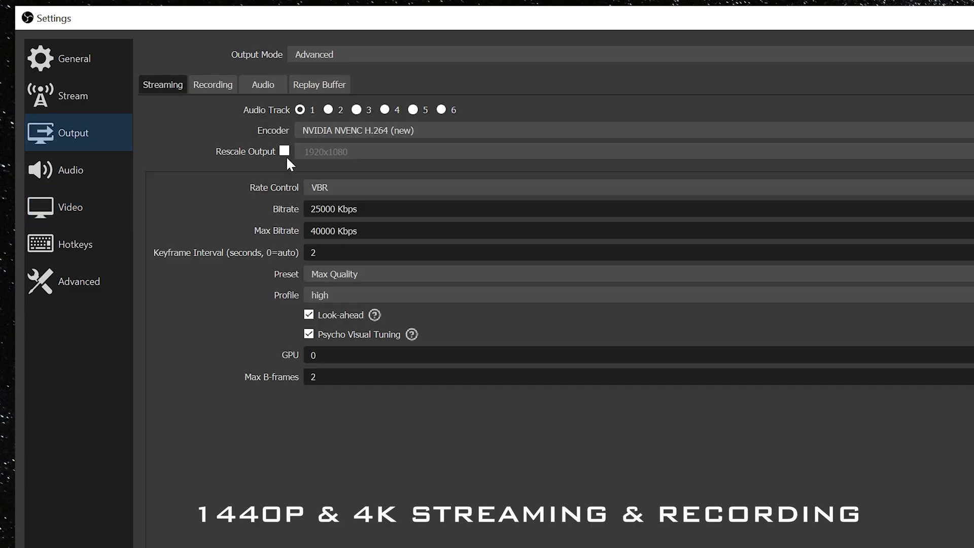
left_click(322, 186)
left_click(330, 227)
left_click_drag(357, 209, 310, 209)
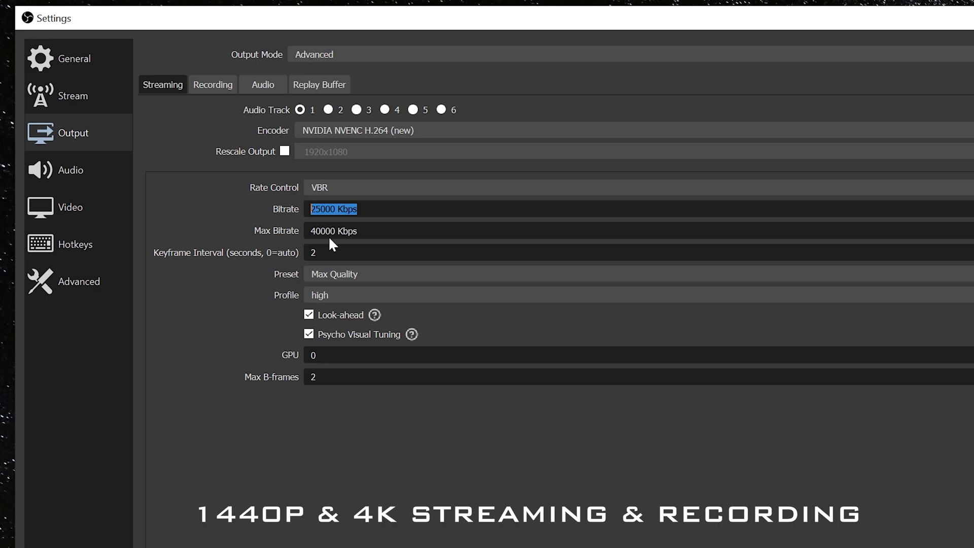
left_click_drag(358, 231, 310, 231)
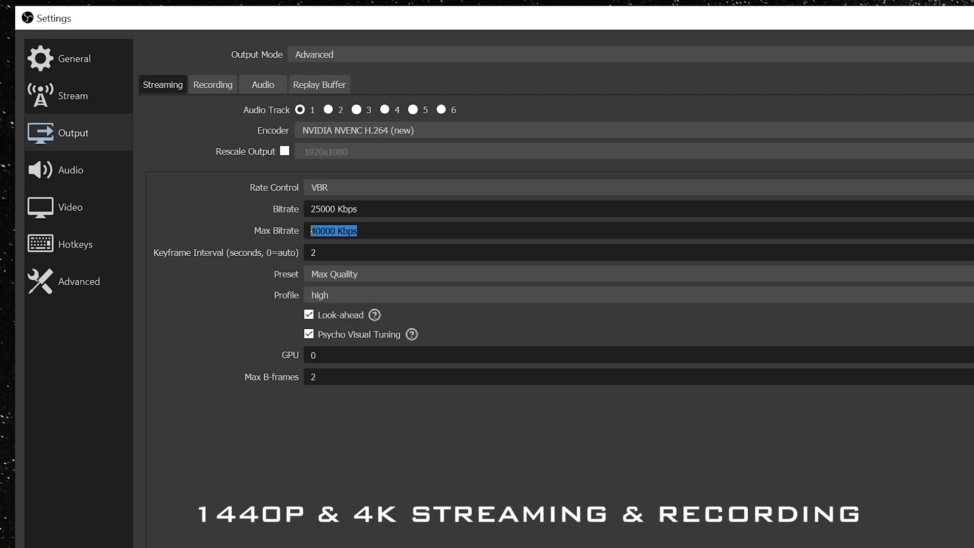
key("Tab")
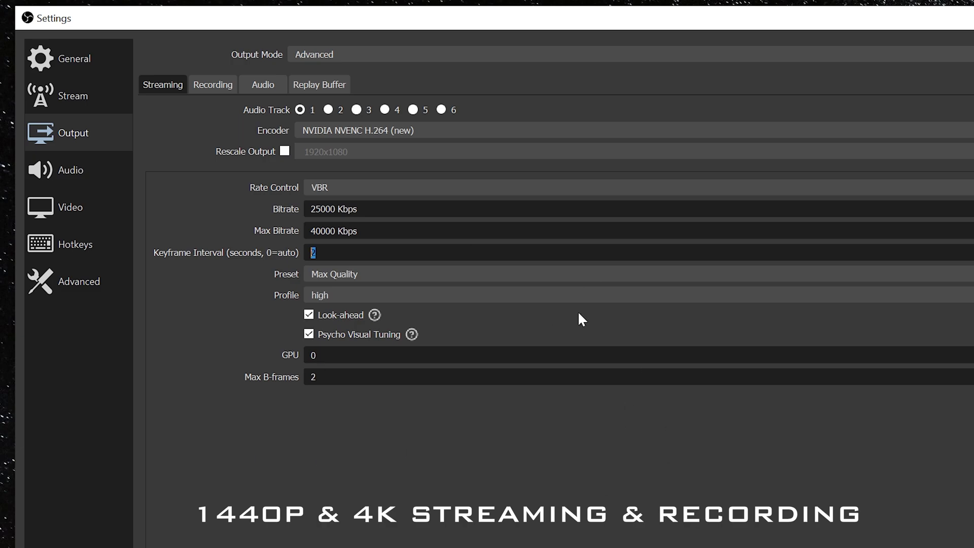
left_click(342, 189)
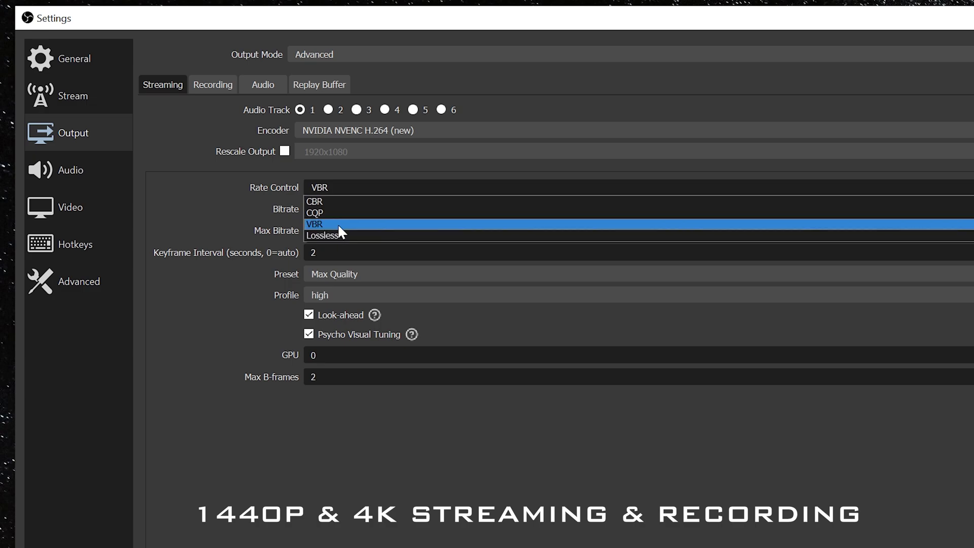
left_click(232, 221)
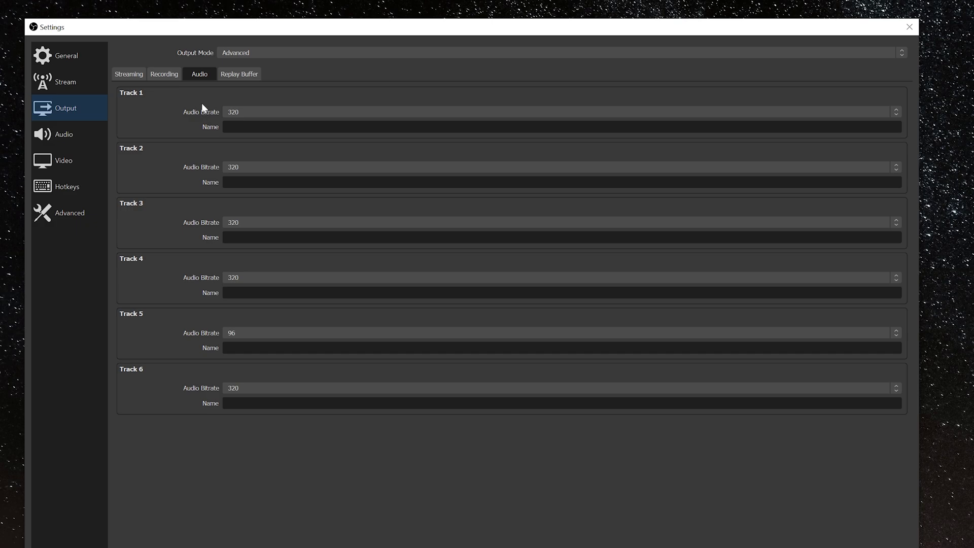
Step: Keep the Track 1 audio bitrate at 320
left_click(235, 114)
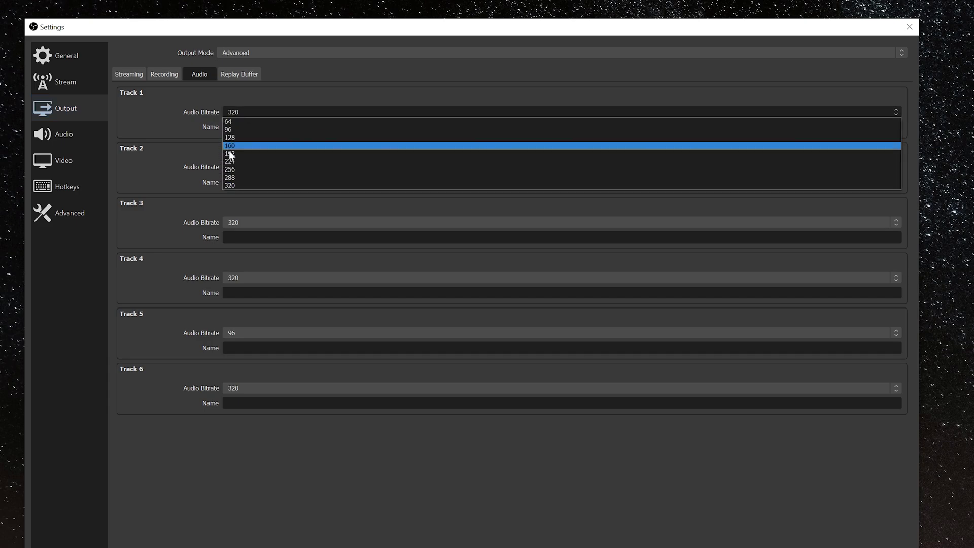
left_click(249, 187)
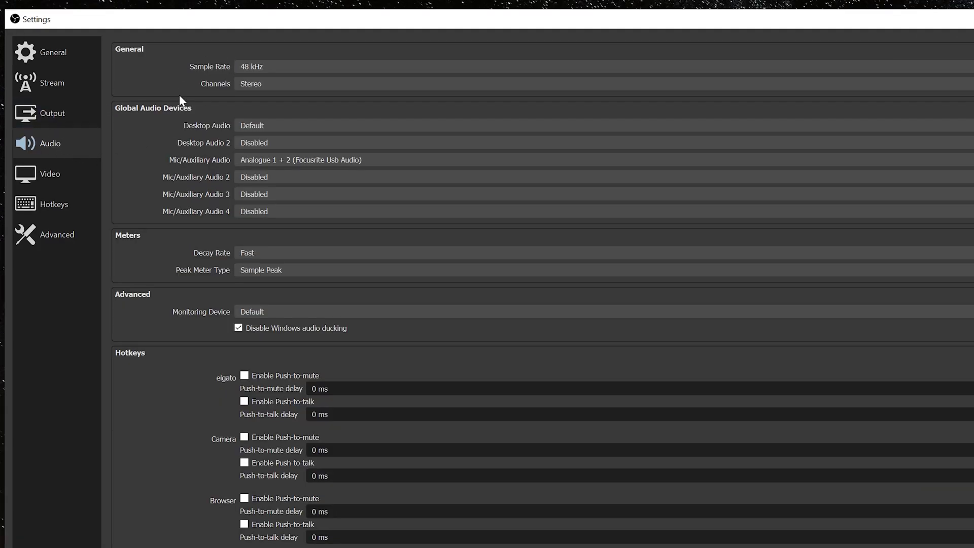
Step: Keep the sample rate at 48 kHz and, after trying Mono, set audio channels to Stereo
left_click(265, 67)
left_click(263, 87)
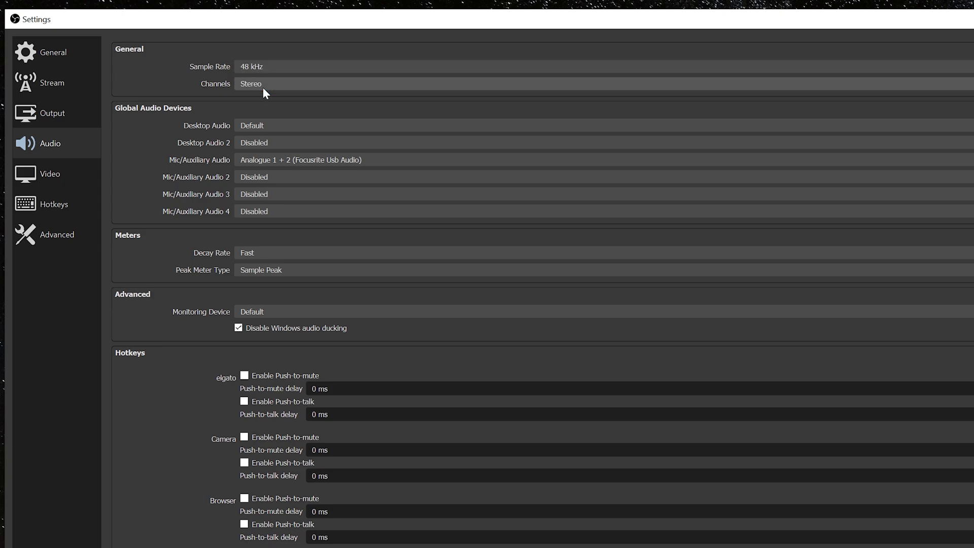
left_click(251, 86)
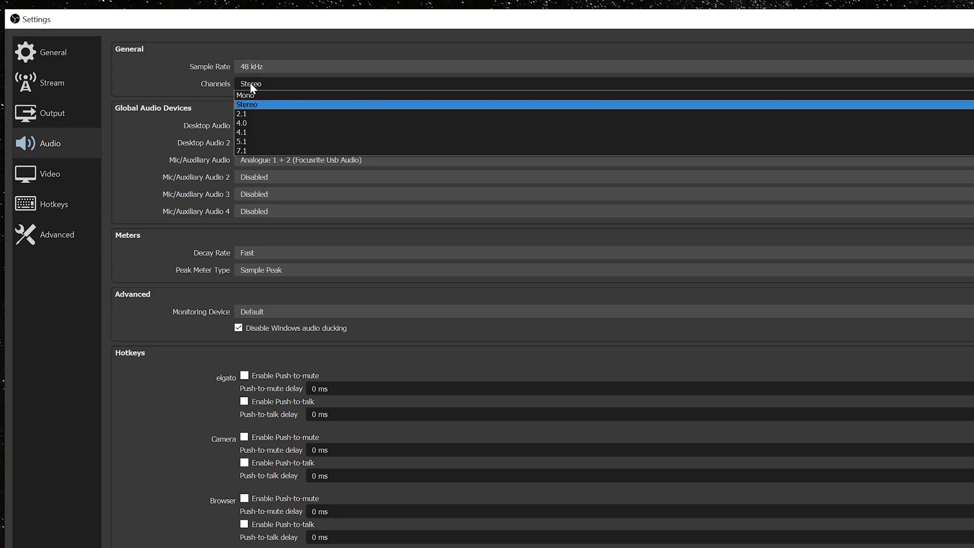
left_click(251, 104)
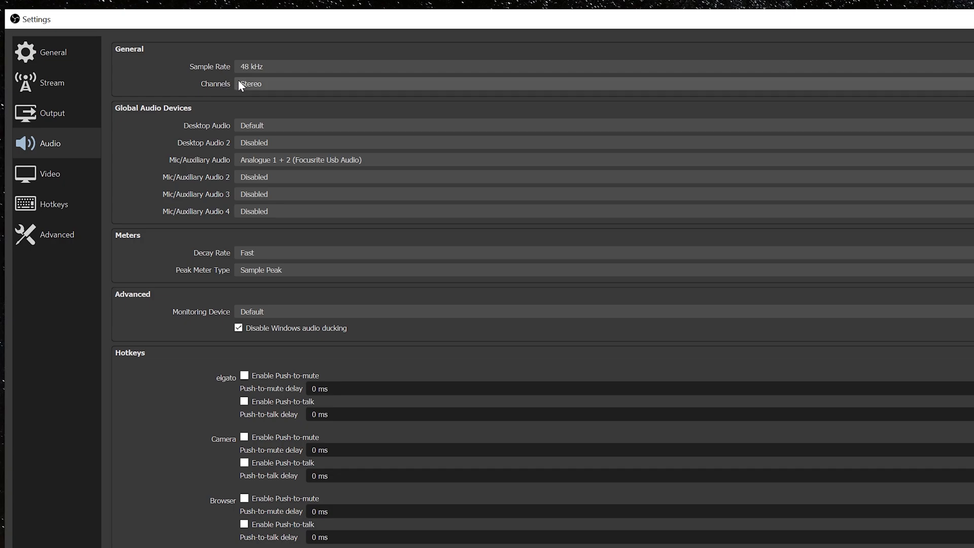
left_click(261, 83)
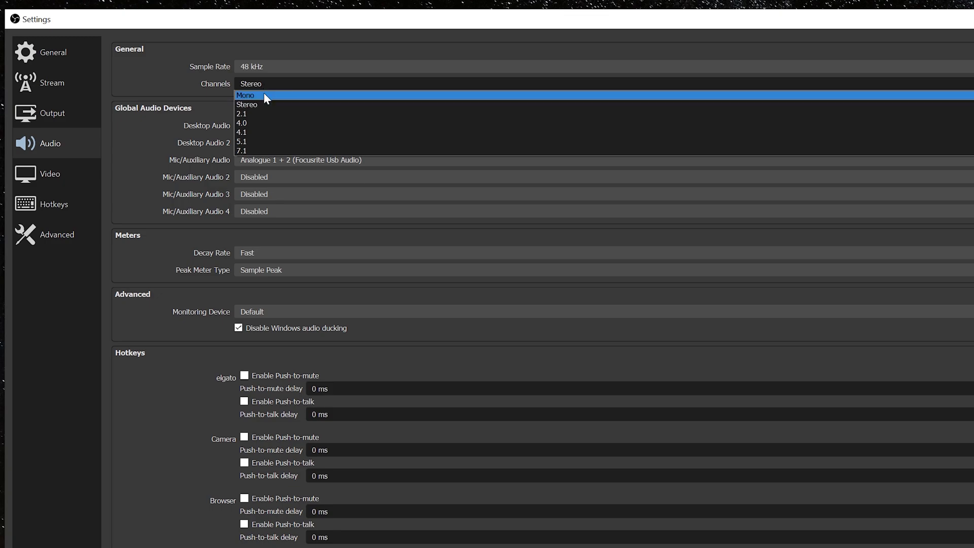
left_click(265, 94)
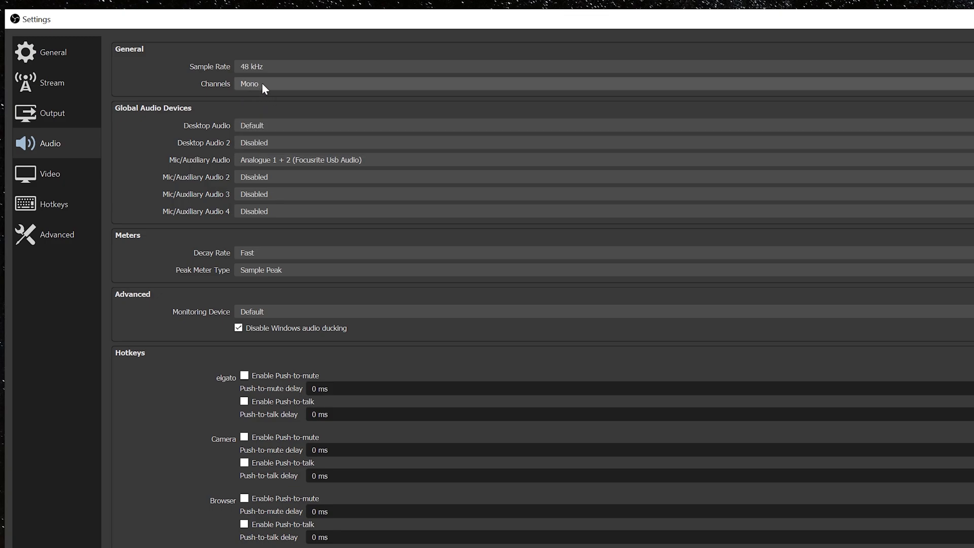
left_click(262, 83)
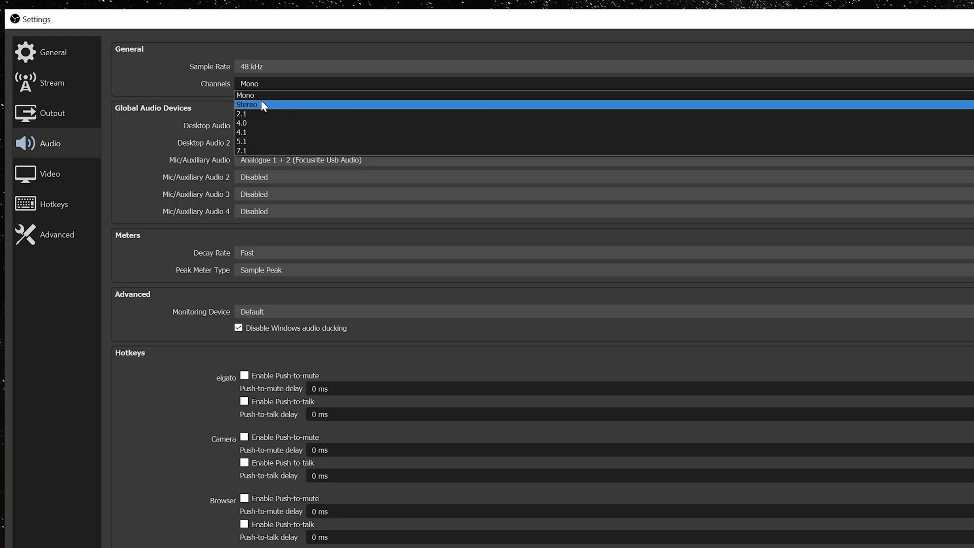
left_click(263, 104)
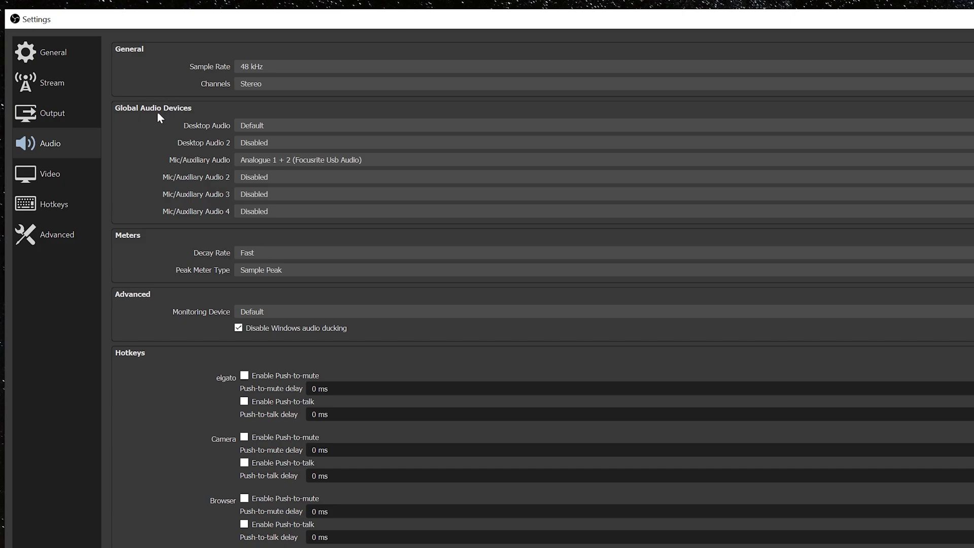
Step: Keep Analogue 1 + 2 as the mic input and apply the audio settings
left_click(269, 160)
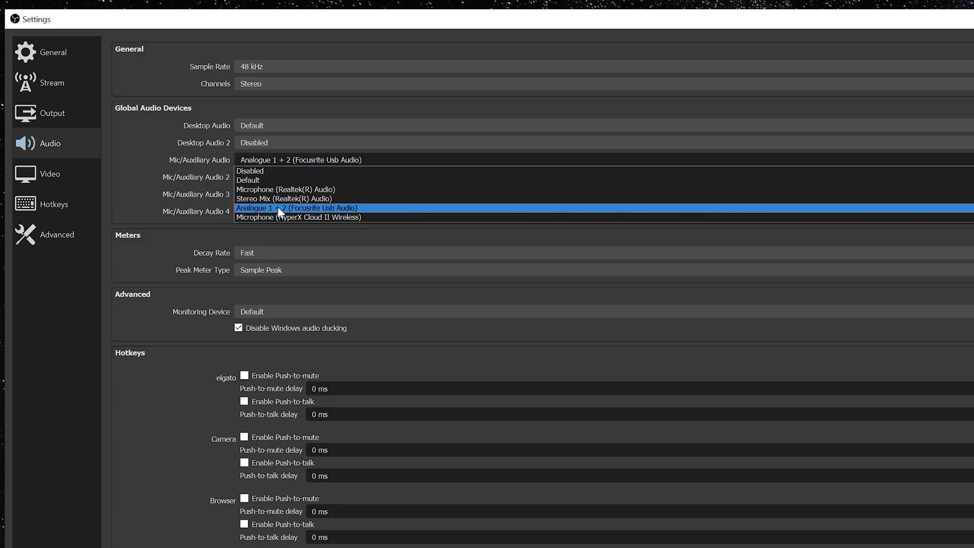
left_click(315, 207)
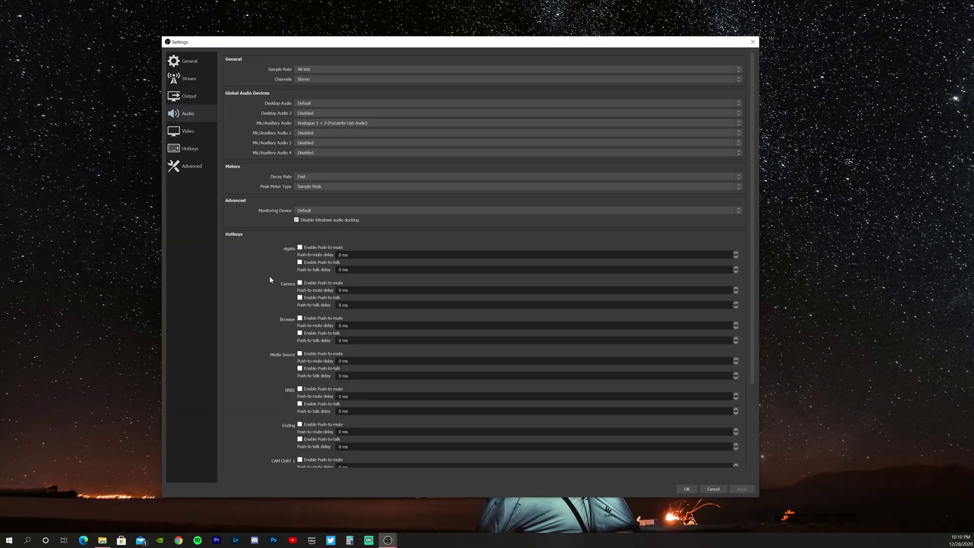
scroll(586, 323, "down", 2)
left_click(736, 489)
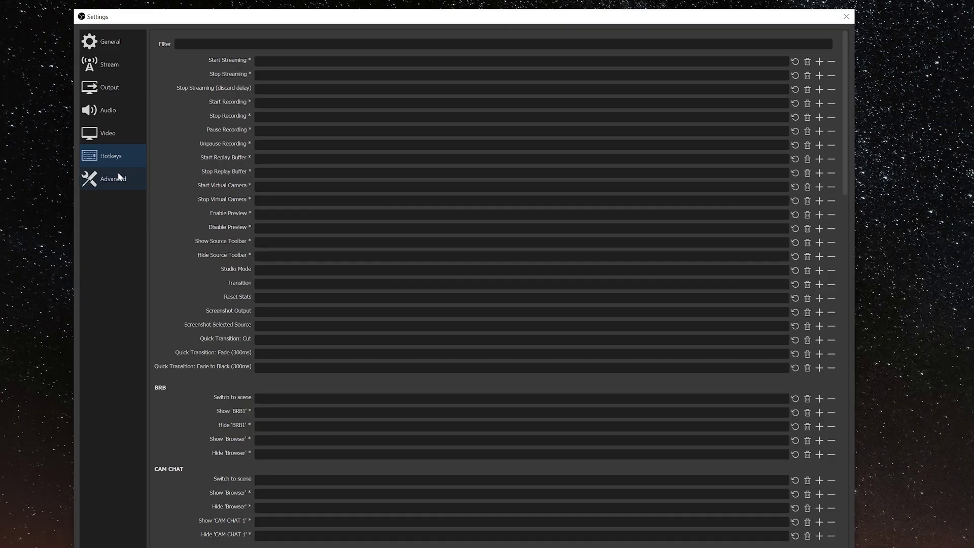
Step: In Advanced, keep process priority High, colour range Full, and stream delay disabled
left_click(90, 180)
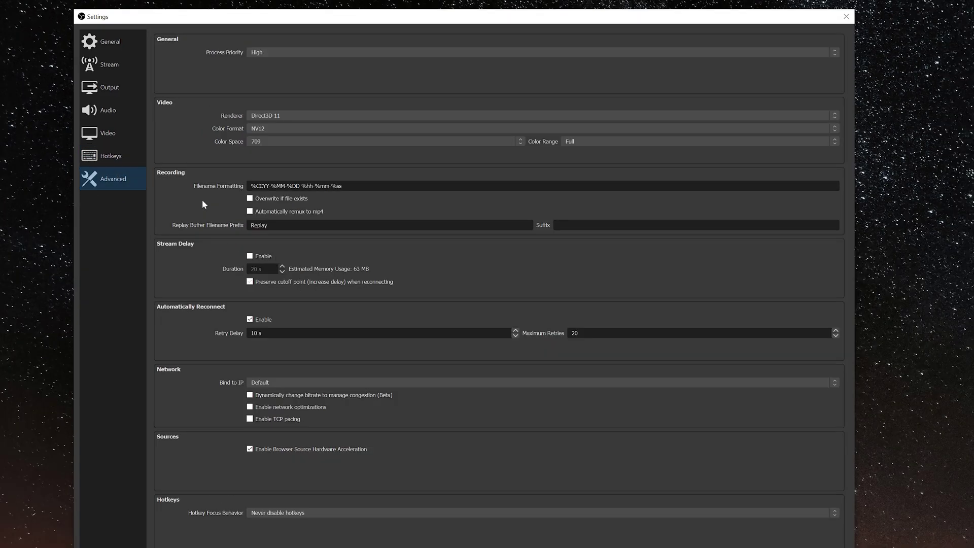
left_click(308, 52)
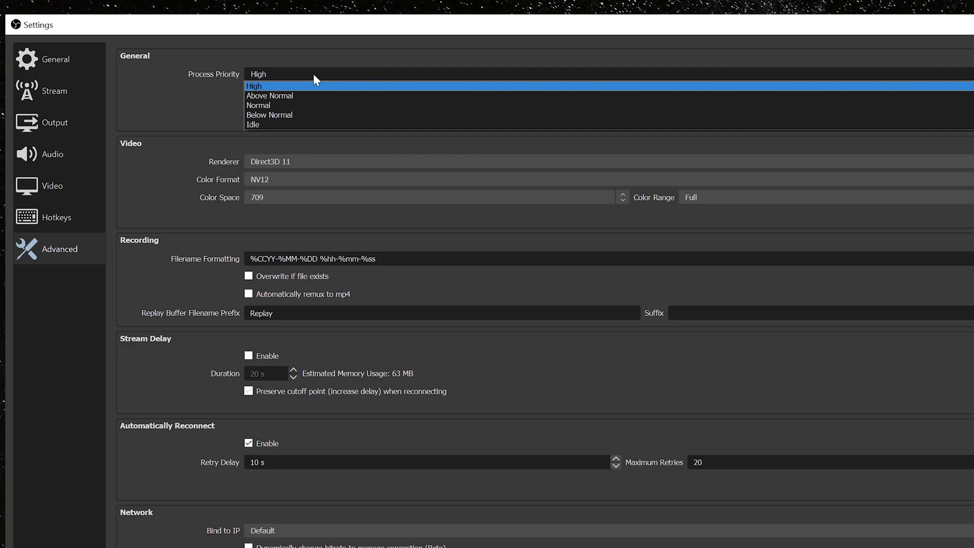
left_click(312, 74)
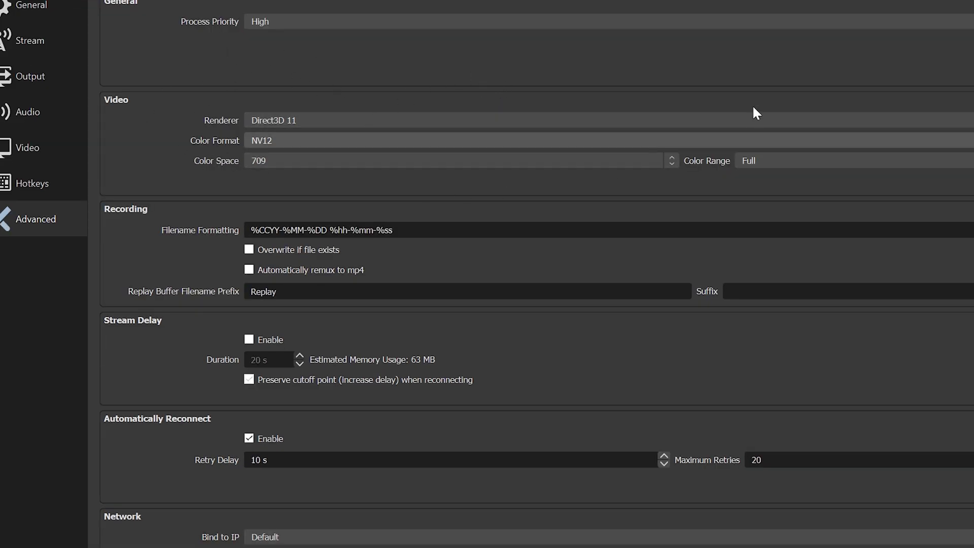
left_click(777, 162)
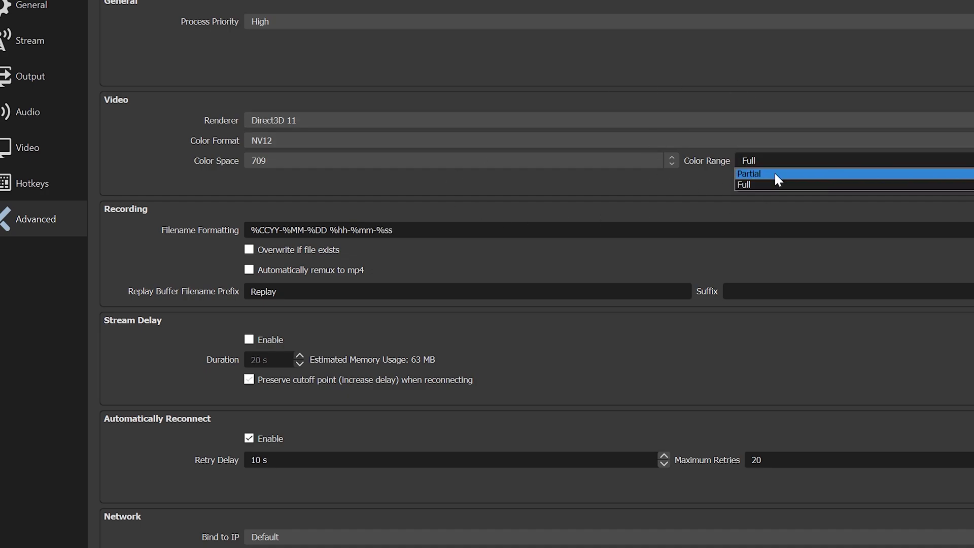
left_click(775, 173)
left_click(777, 160)
left_click(772, 184)
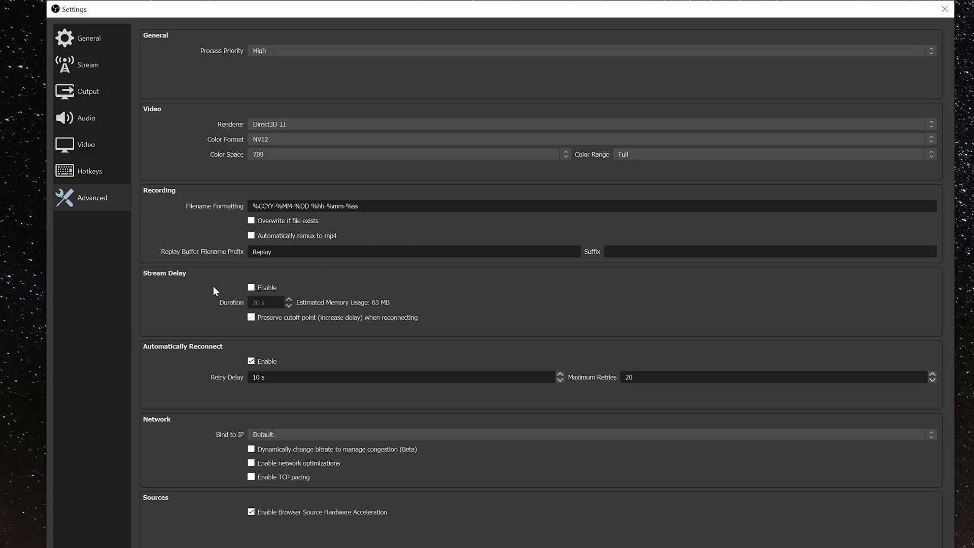
left_click(252, 287)
left_click(251, 288)
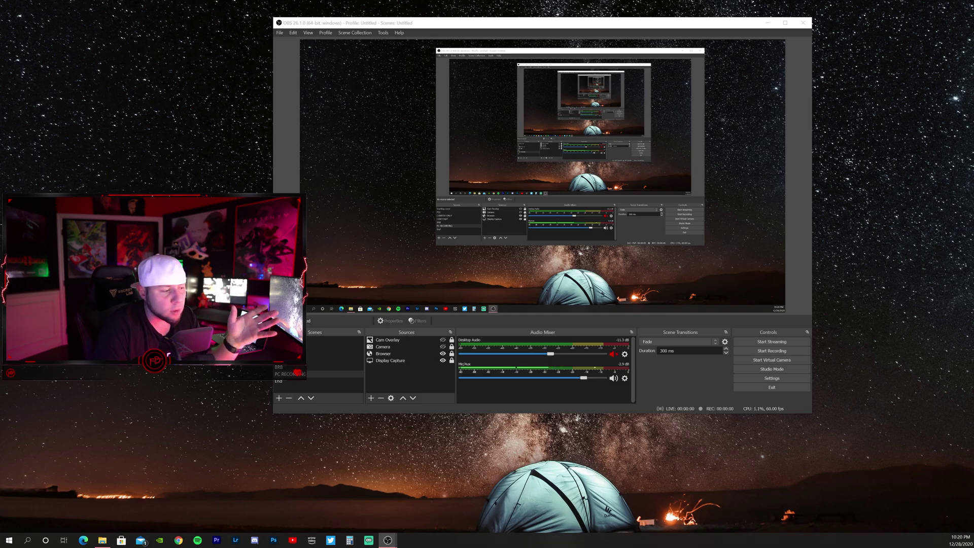
Step: Open the Mic/Aux filters and drag the noise gate open threshold to -41 dB
left_click(624, 378)
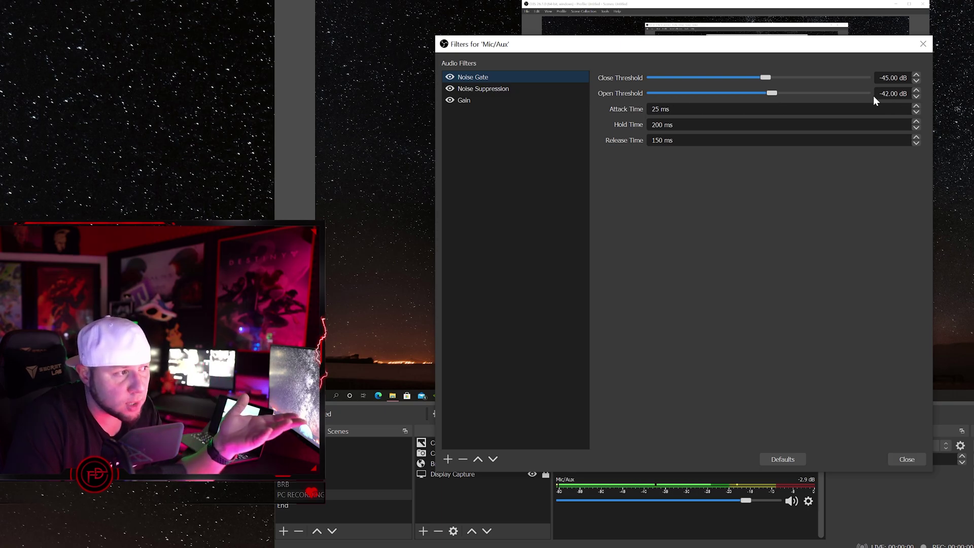
left_click_drag(768, 92, 772, 92)
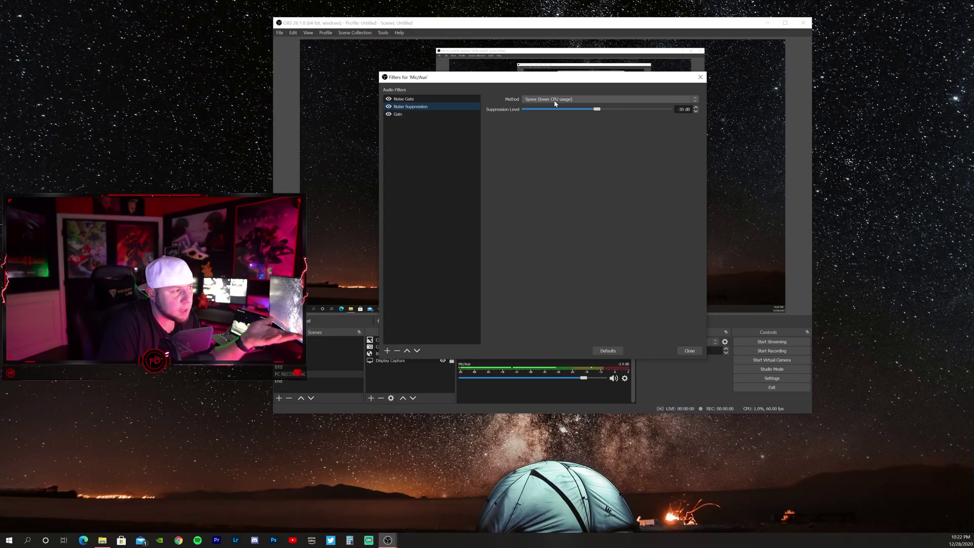
Step: Inspect the Gain filter at 0.00 dB, then go back to the Noise Gate filter
left_click(411, 114)
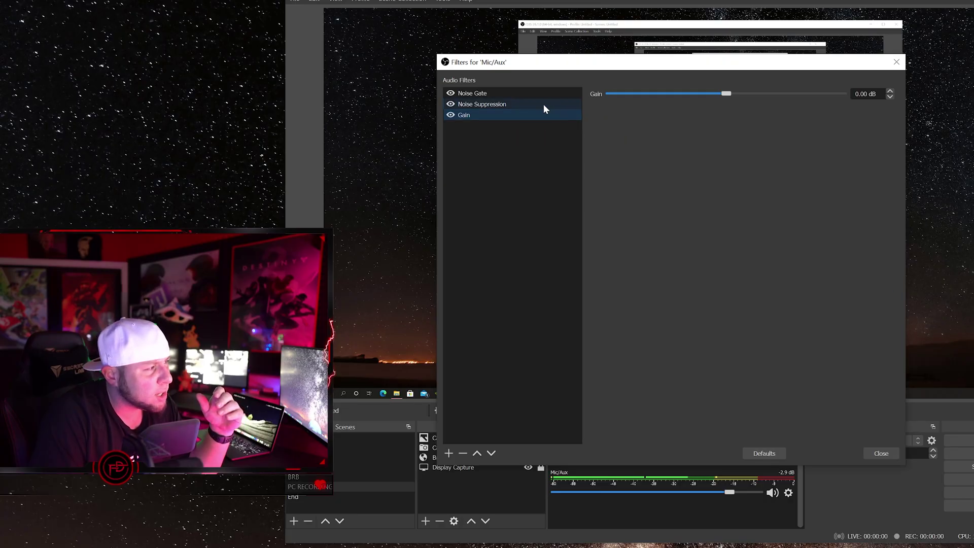
left_click(530, 93)
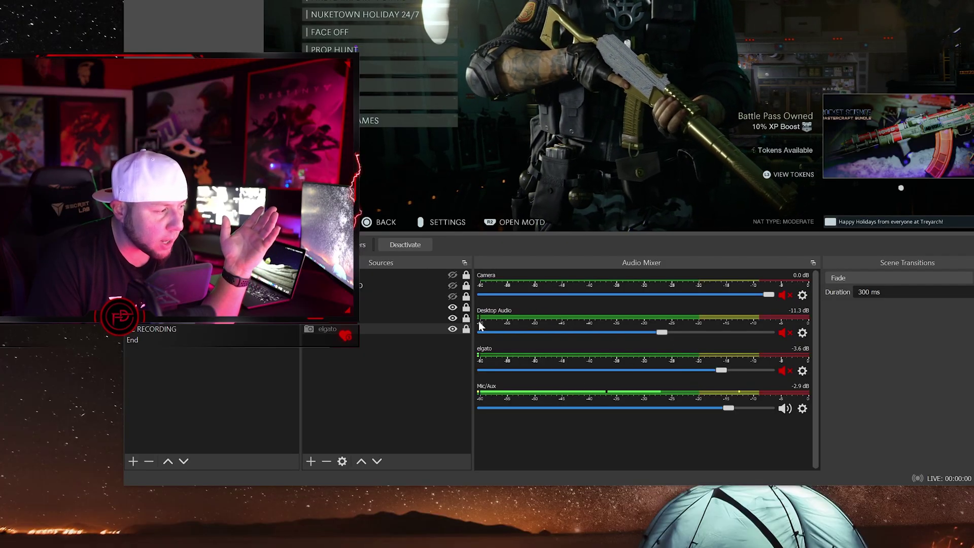
Step: Open the Filters window for the elgato capture source from its mixer gear menu
left_click(803, 371)
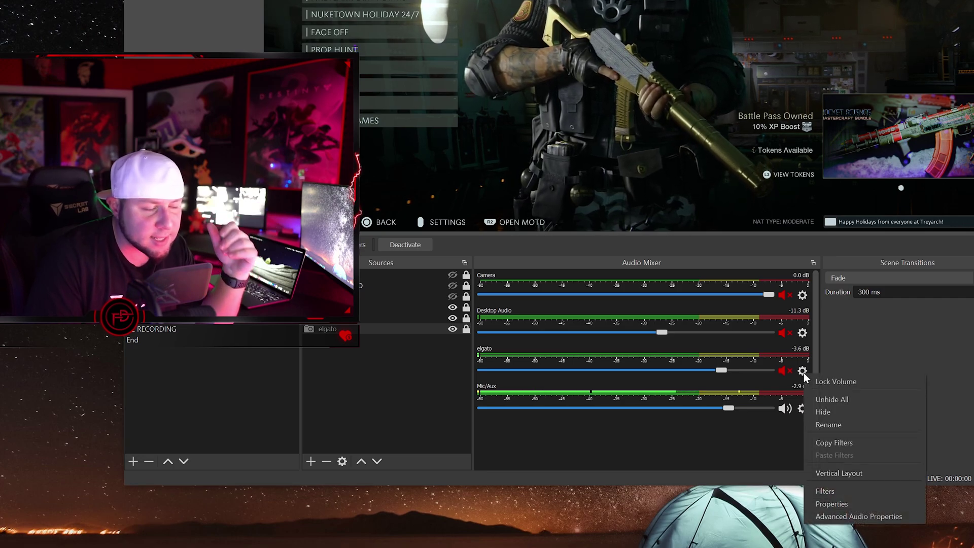
left_click(844, 491)
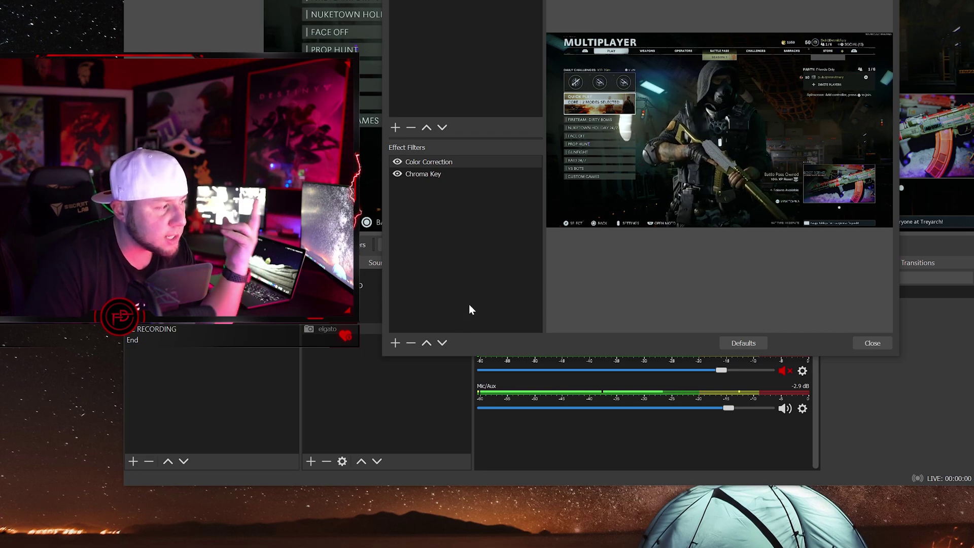
Step: On the elgato capture, raise Color Correction gamma to 0.42 and lower Chroma Key brightness to -0.05
left_click(429, 161)
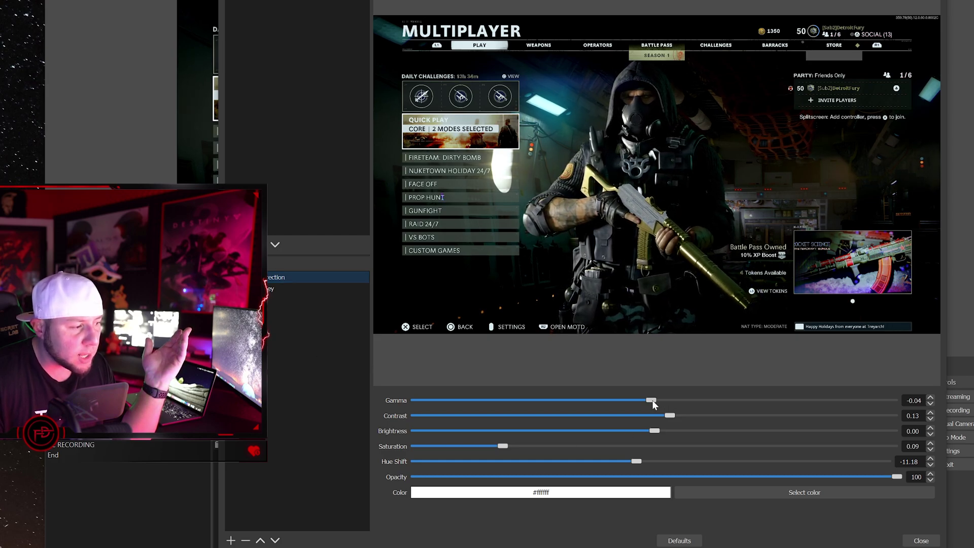
left_click_drag(653, 402, 651, 431)
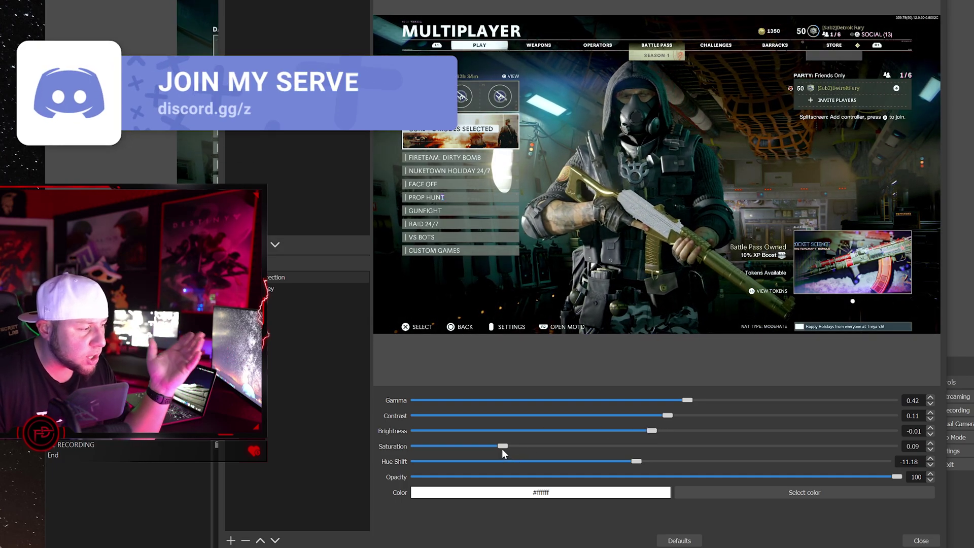
left_click(290, 292)
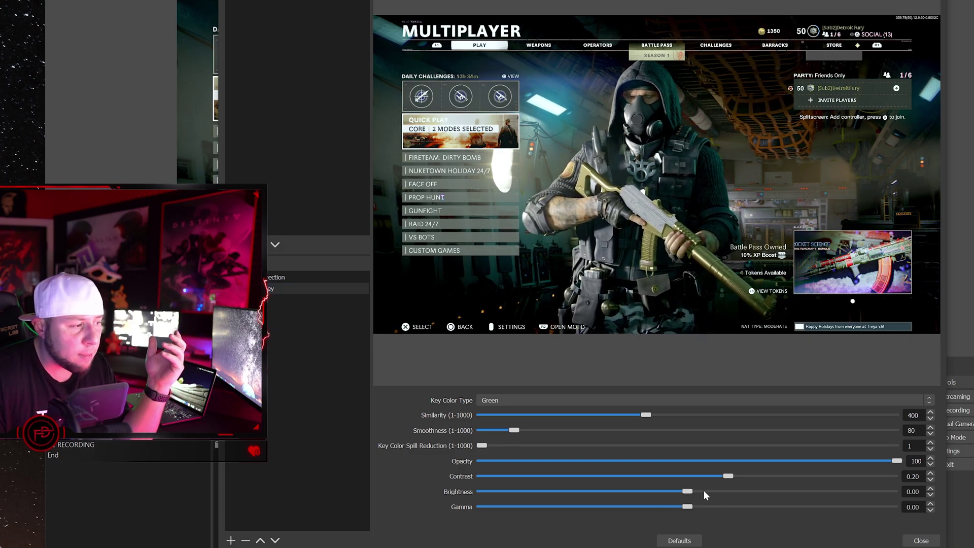
mouse_move(689, 491)
left_mouse_down()
mouse_move(698, 494)
mouse_move(677, 491)
left_mouse_up()
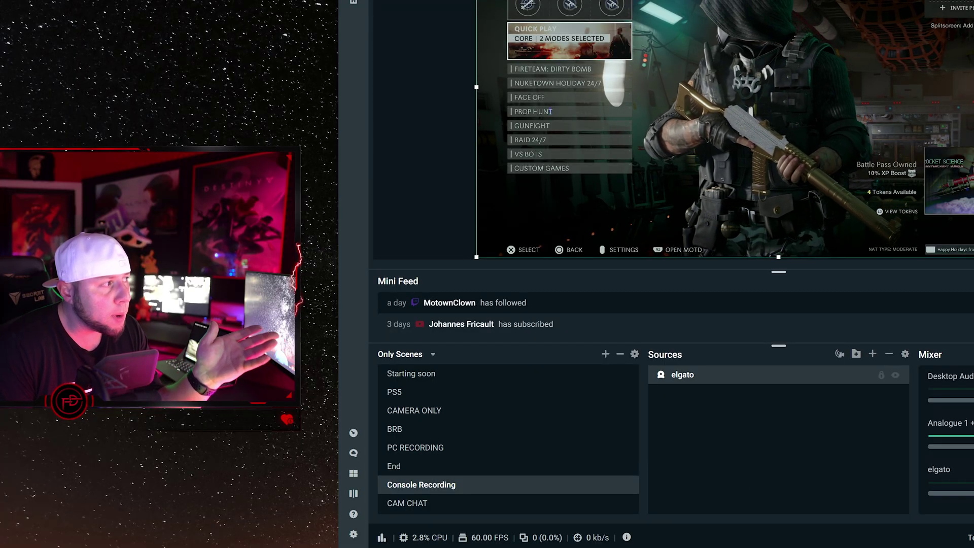
right_click(747, 379)
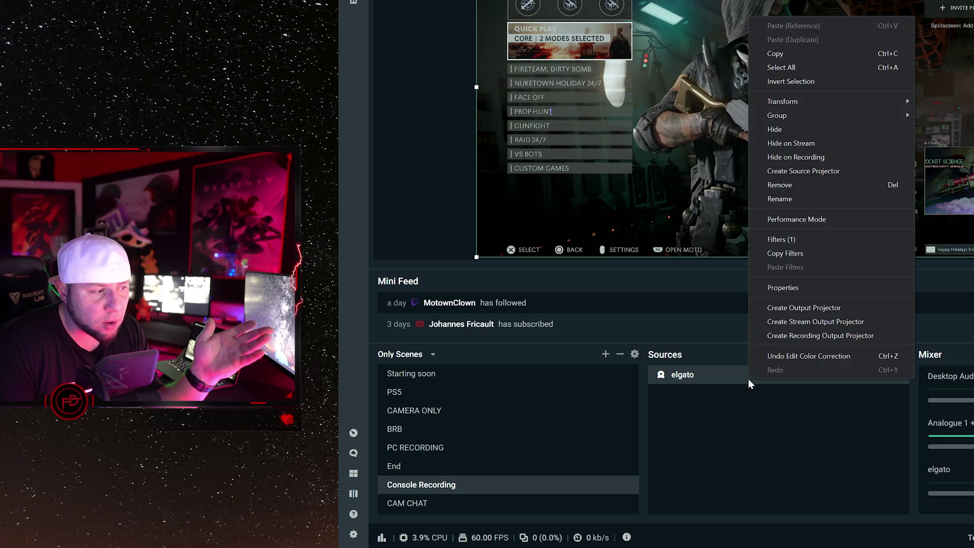
left_click(811, 244)
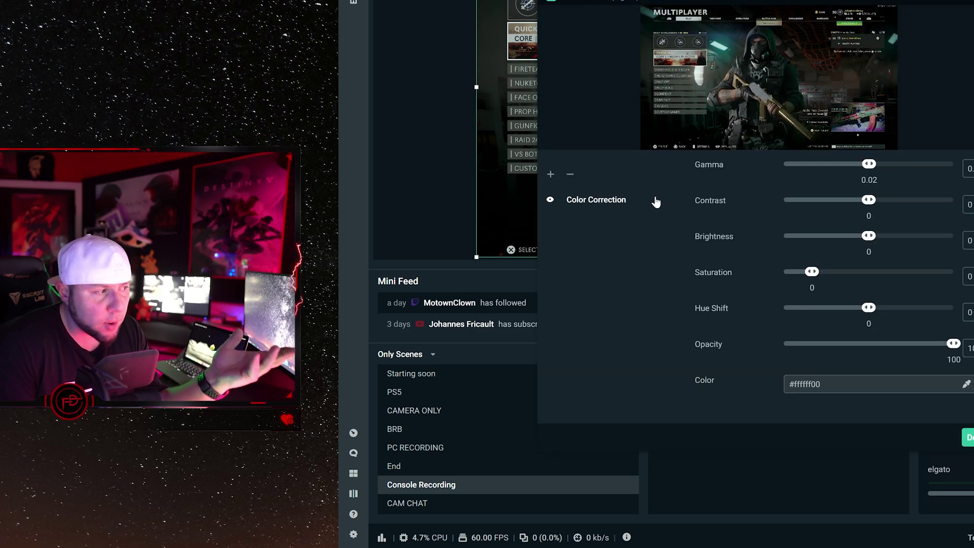
left_click(549, 174)
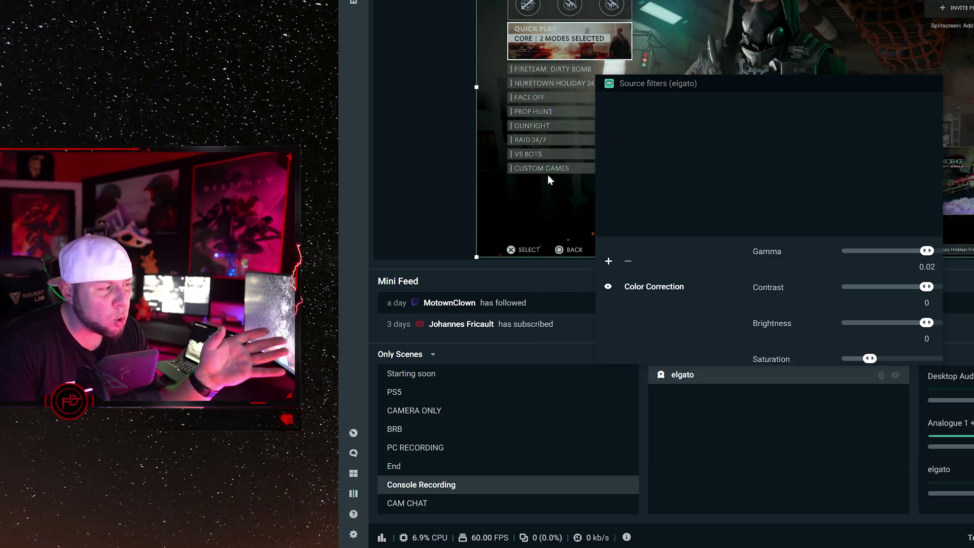
left_click(680, 129)
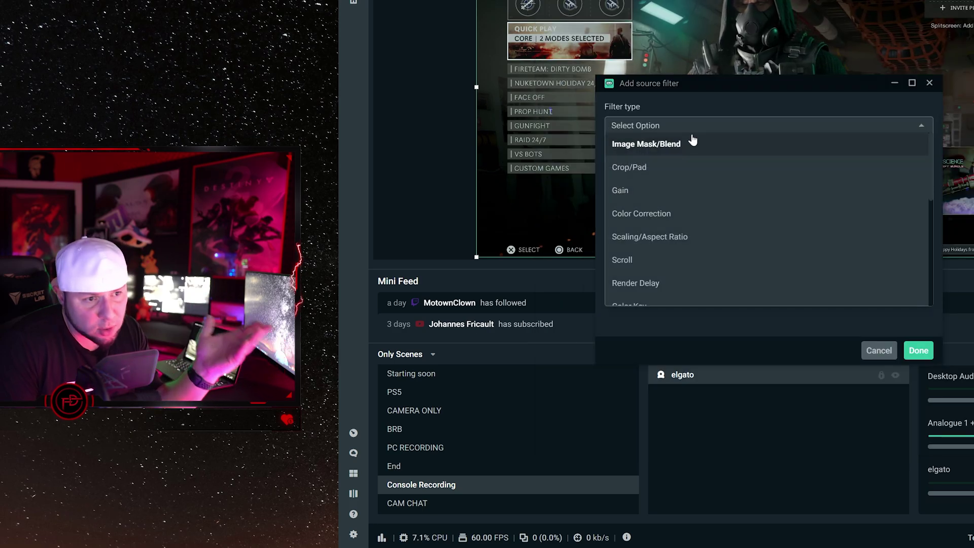
scroll(703, 175, "down", 2)
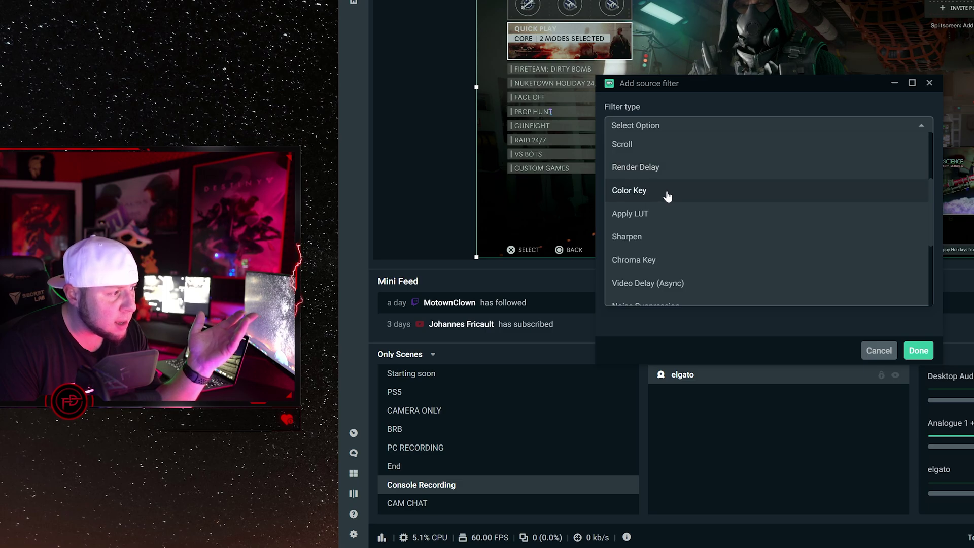
scroll(668, 203, "down", 2)
scroll(686, 190, "down", 1)
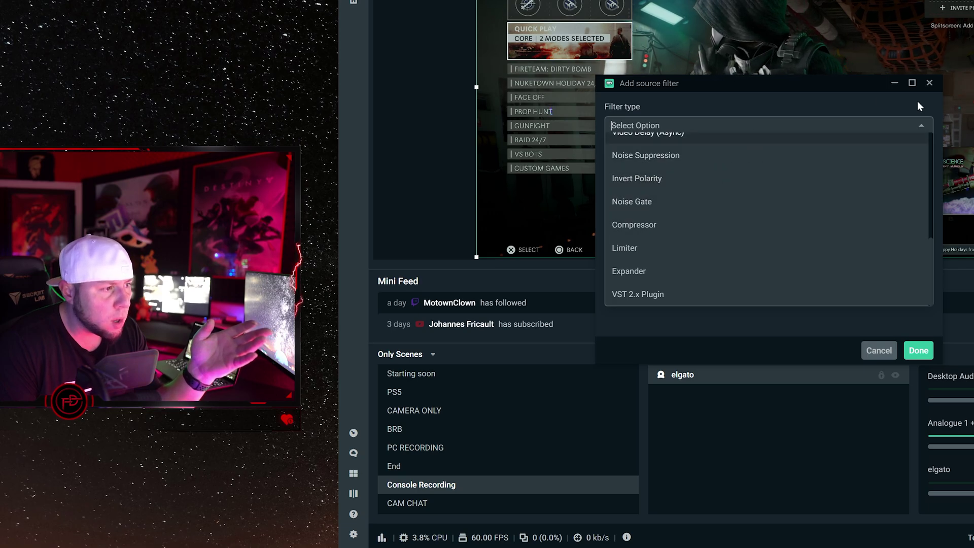
left_click(929, 83)
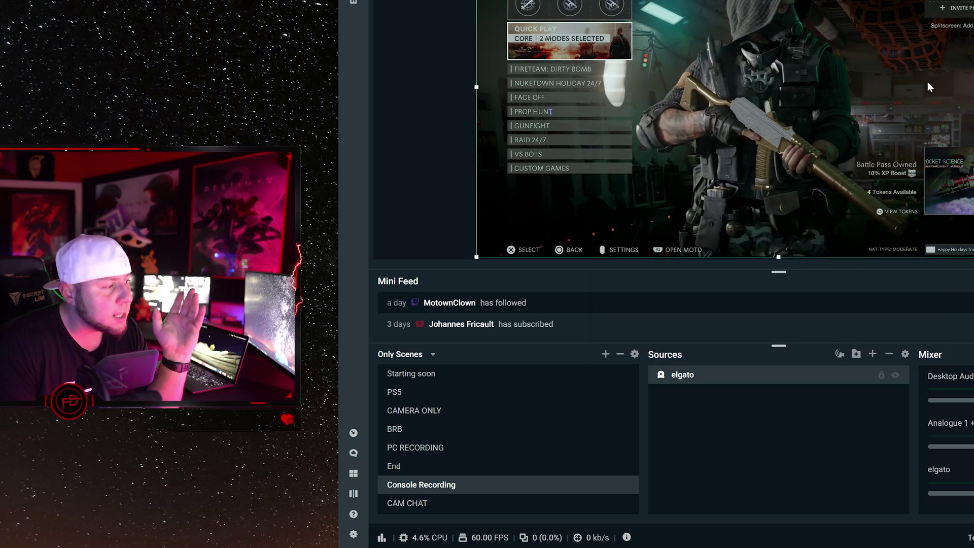